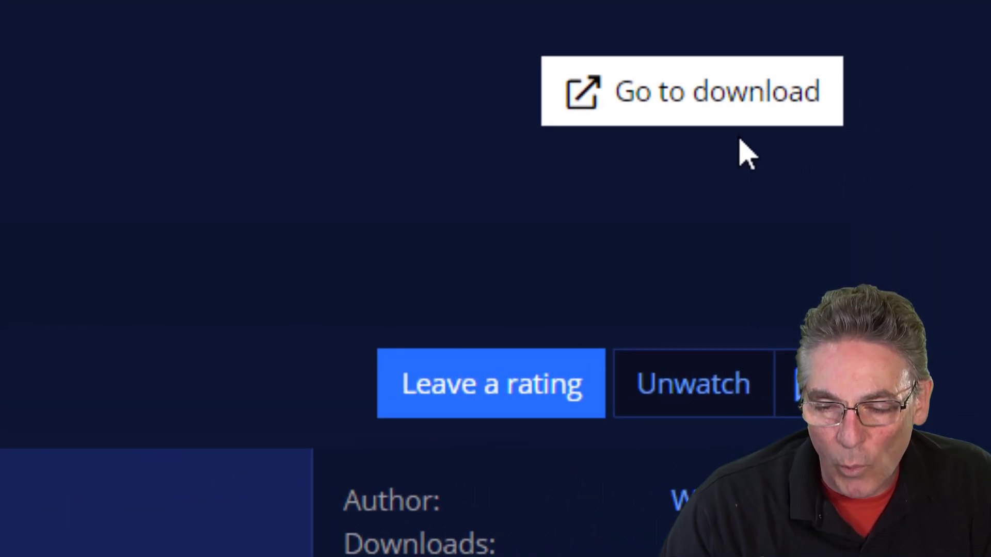
Download the Advanced Scene Switcher zip and view SceneSwitcher.zip in the Downloads folder.
click(733, 114)
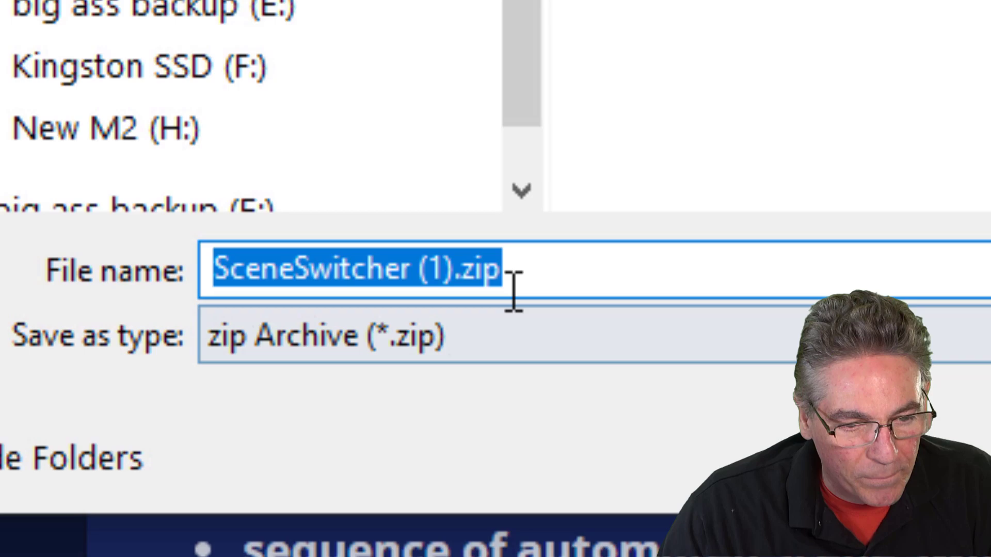
click(513, 288)
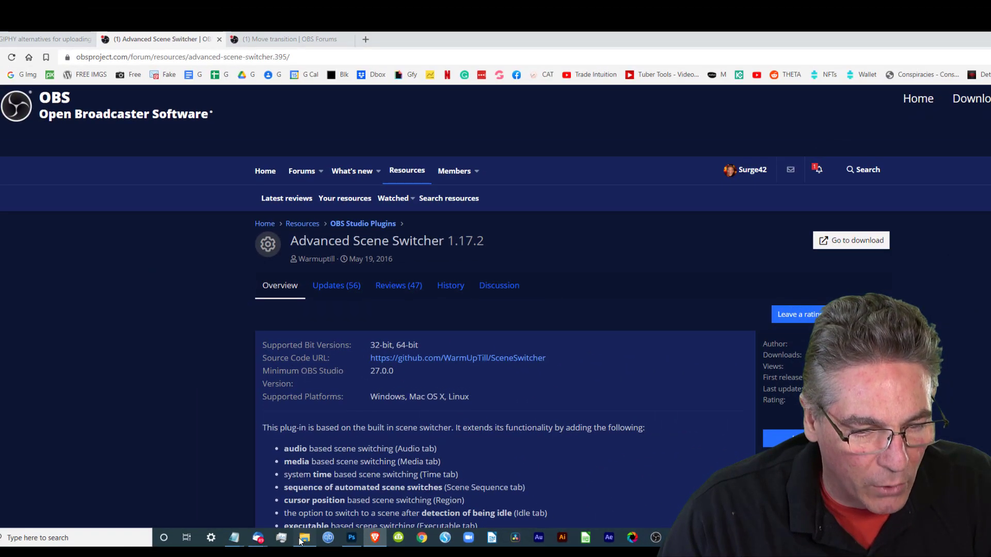
click(305, 537)
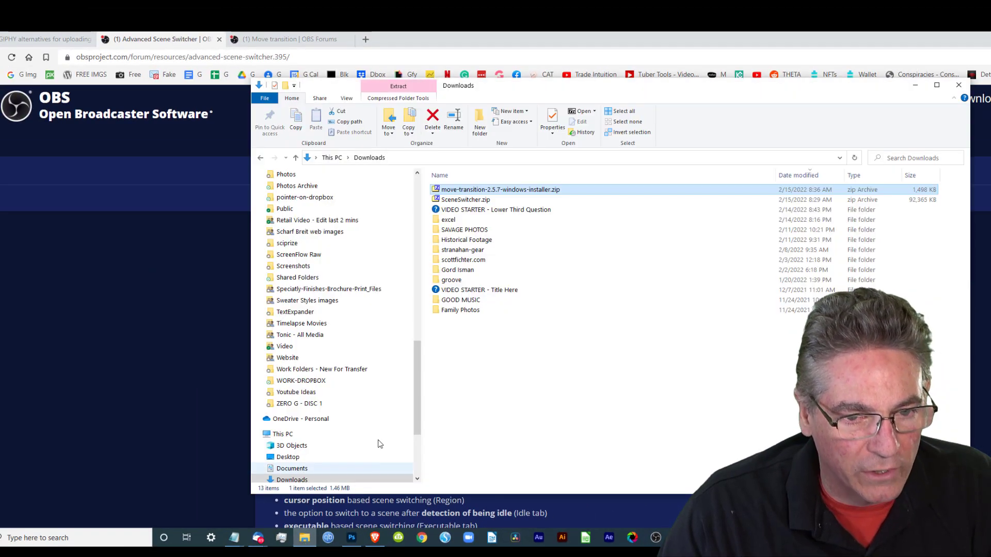
double_click(458, 200)
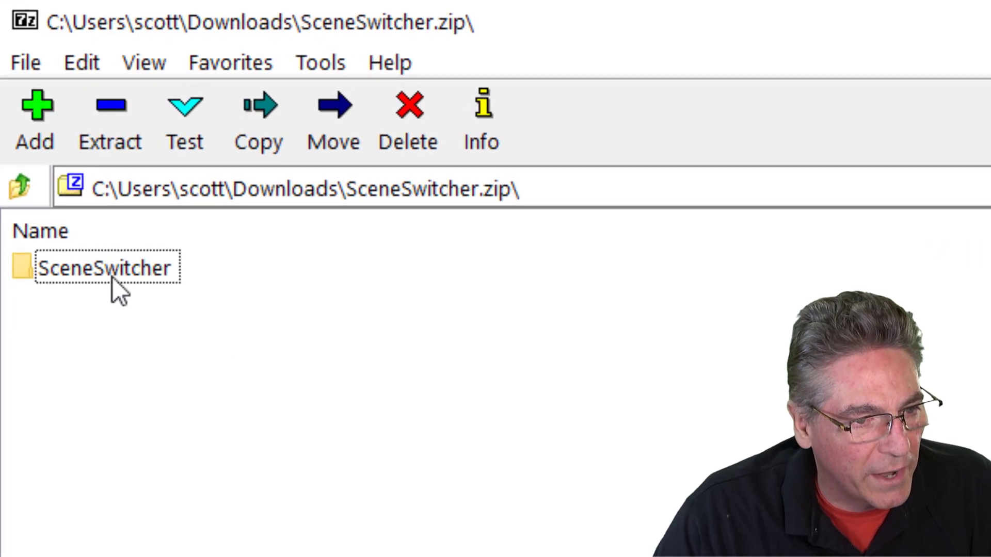
double_click(104, 272)
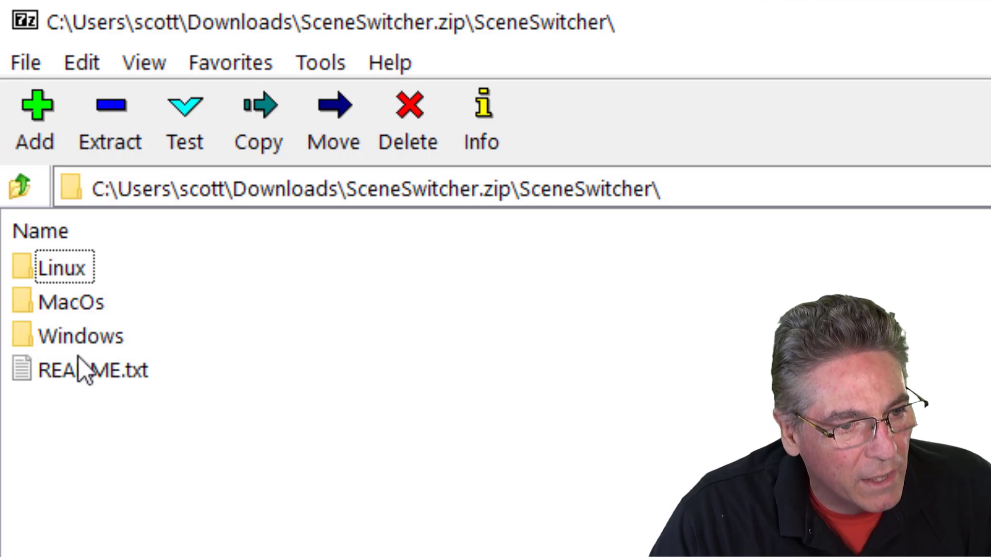
double_click(78, 302)
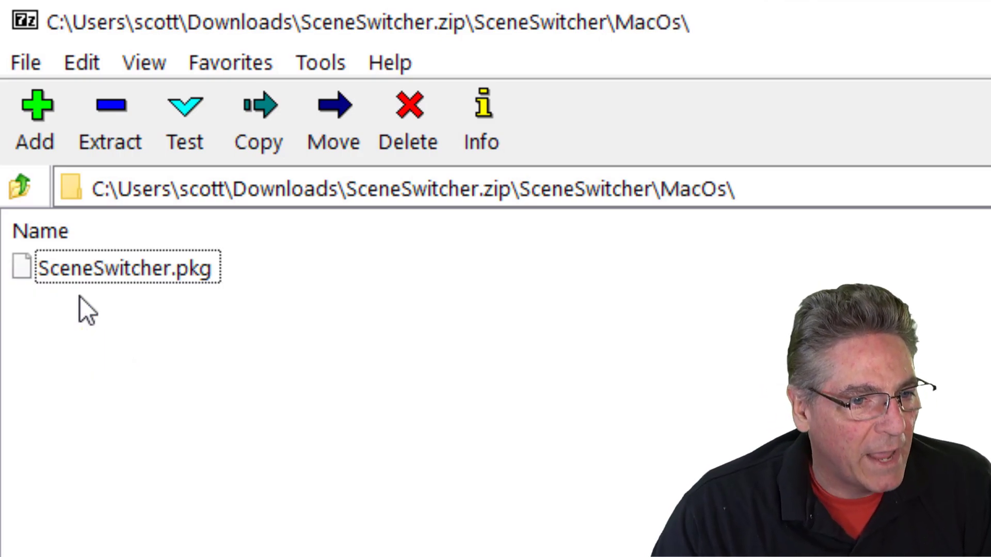
click(29, 185)
double_click(93, 335)
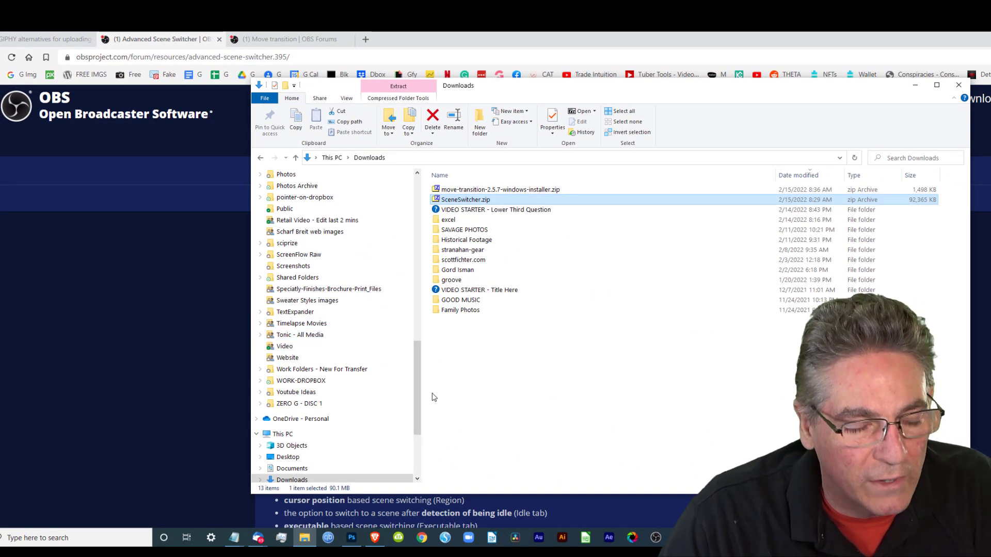
Download the Move transition 2.5.7 Windows installer zip and open it to show move-transition-installer.exe.
click(158, 188)
click(285, 42)
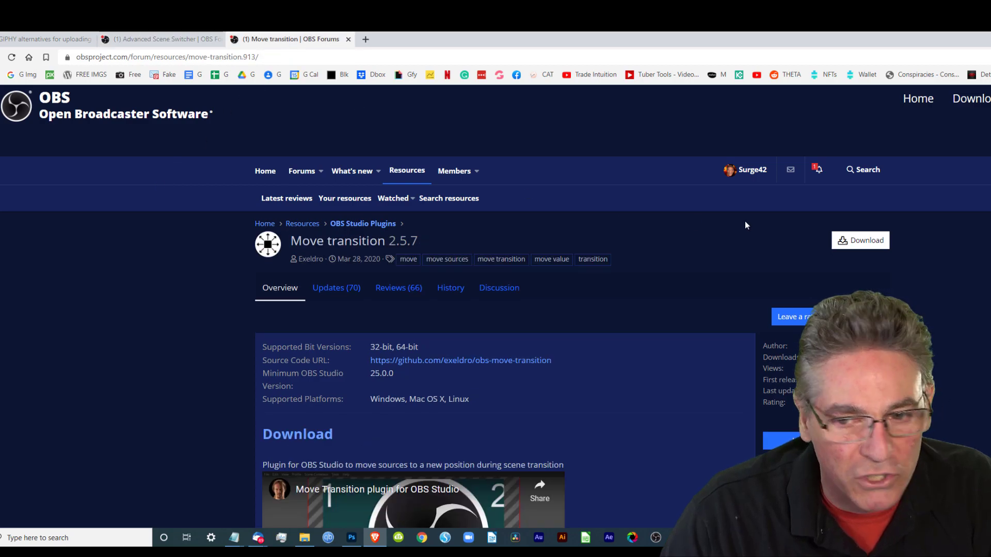
click(852, 248)
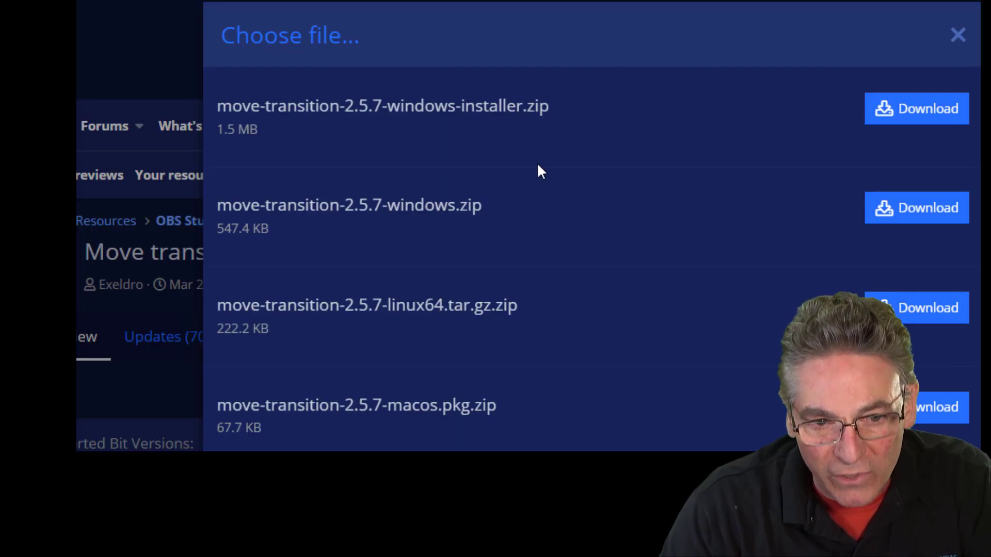
click(919, 123)
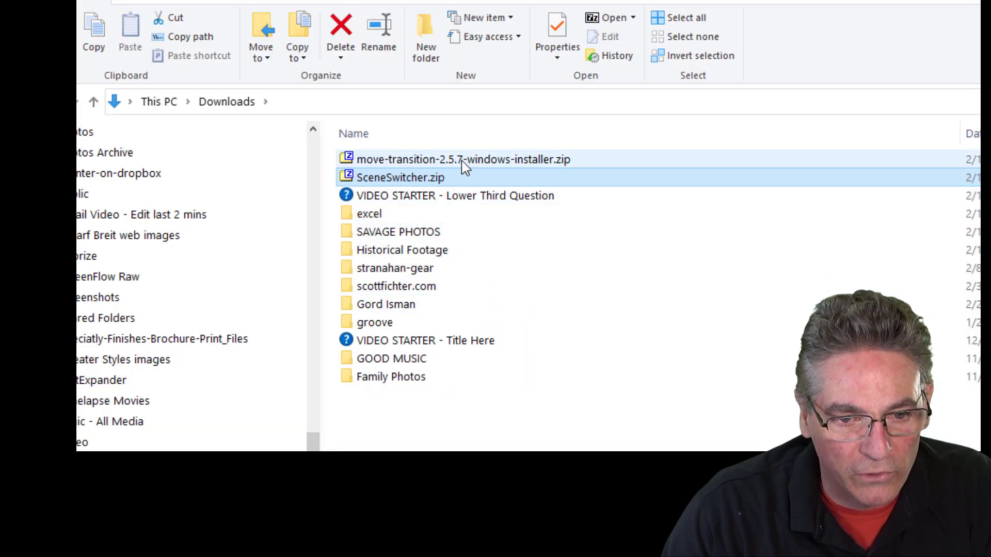
click(461, 160)
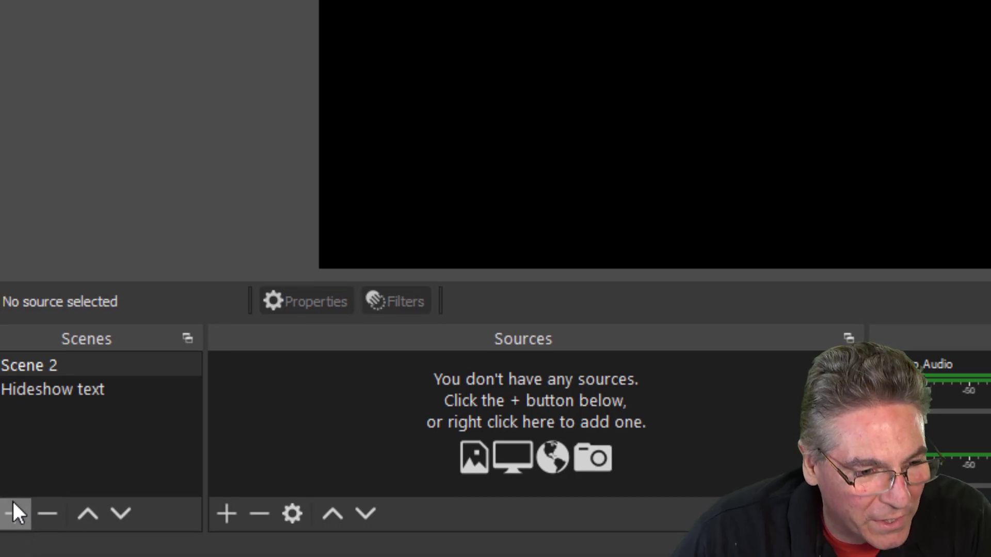
Create the Lower Third scene with a colour source named Grey.
click(8, 535)
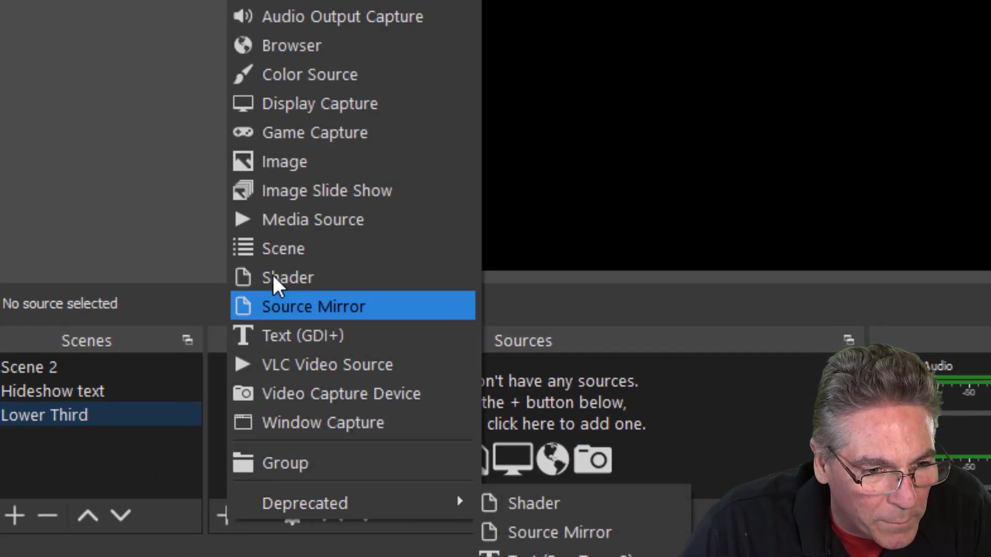
click(305, 74)
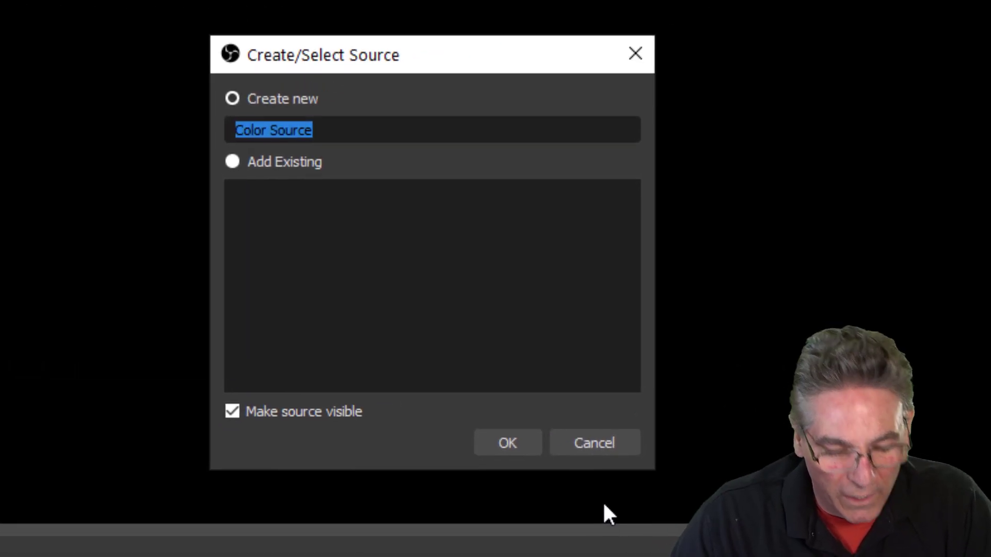
text(Grey)
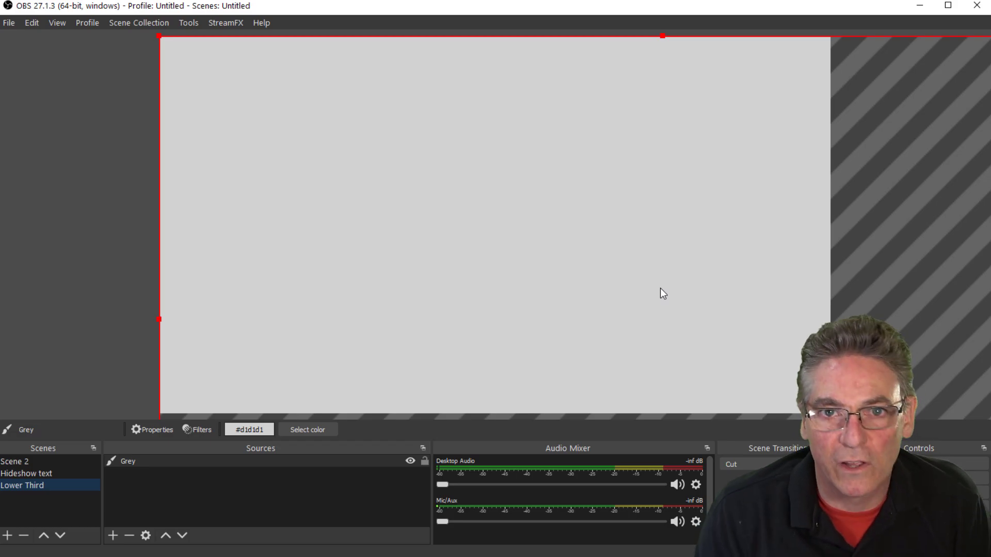
Add a media source named LT Movie 2 to the scene.
click(113, 535)
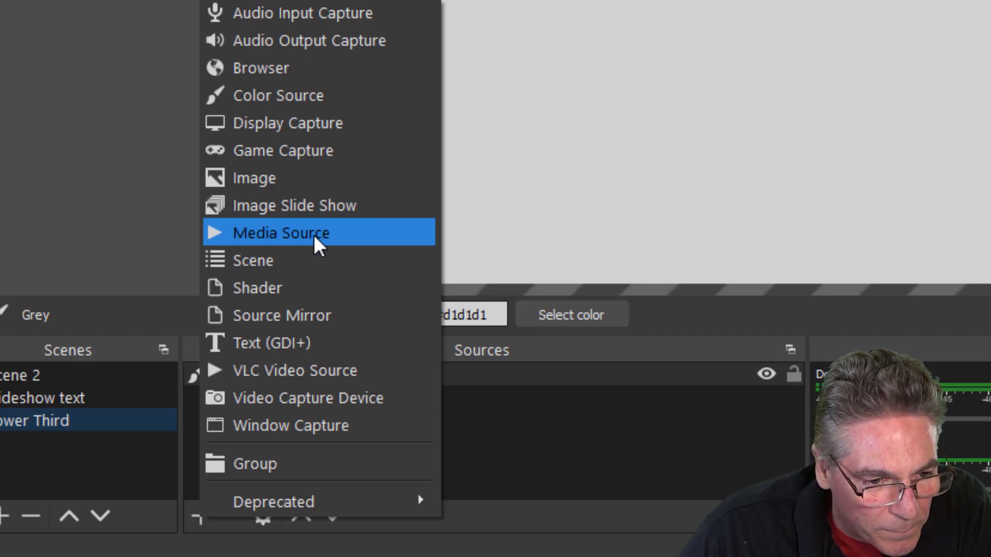
click(314, 236)
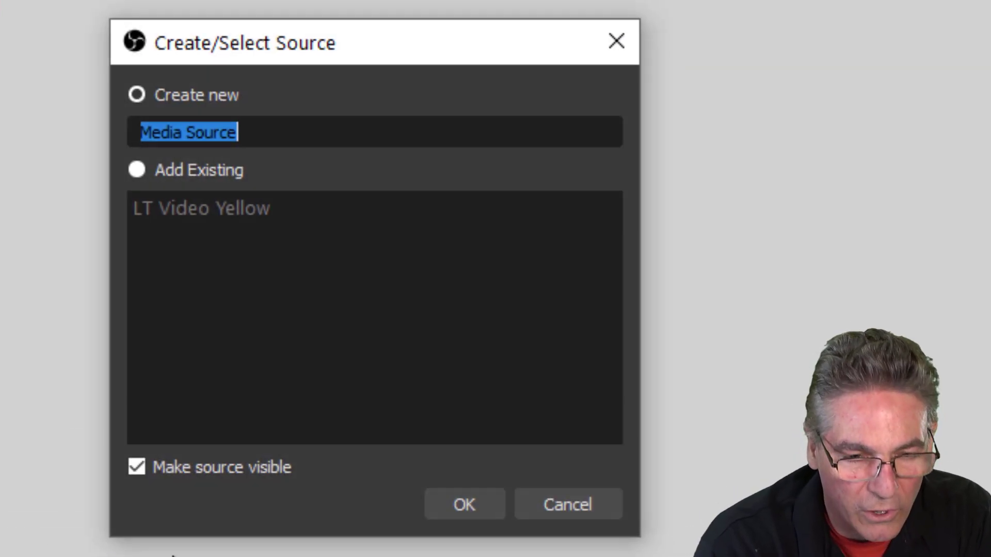
text(LT Movie)
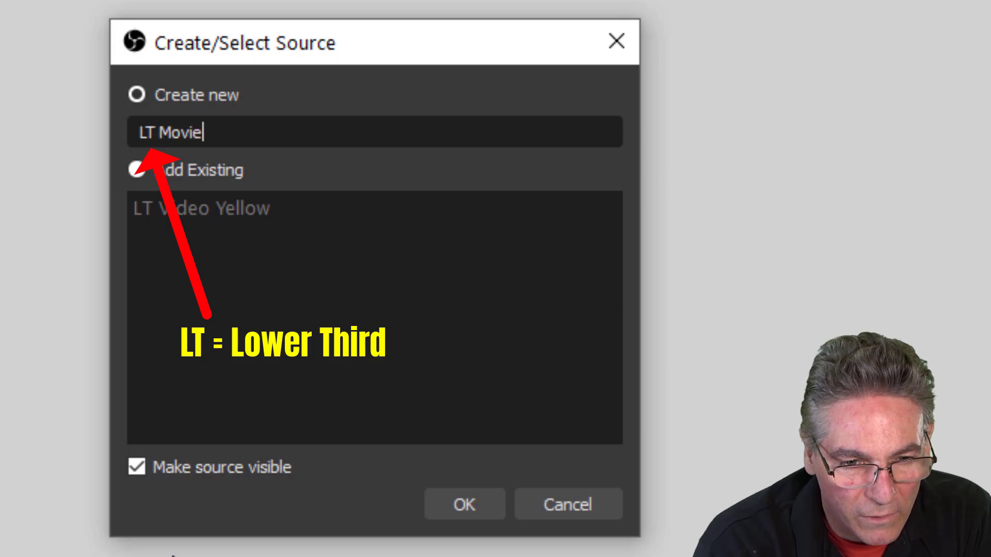
text( 2)
click(463, 504)
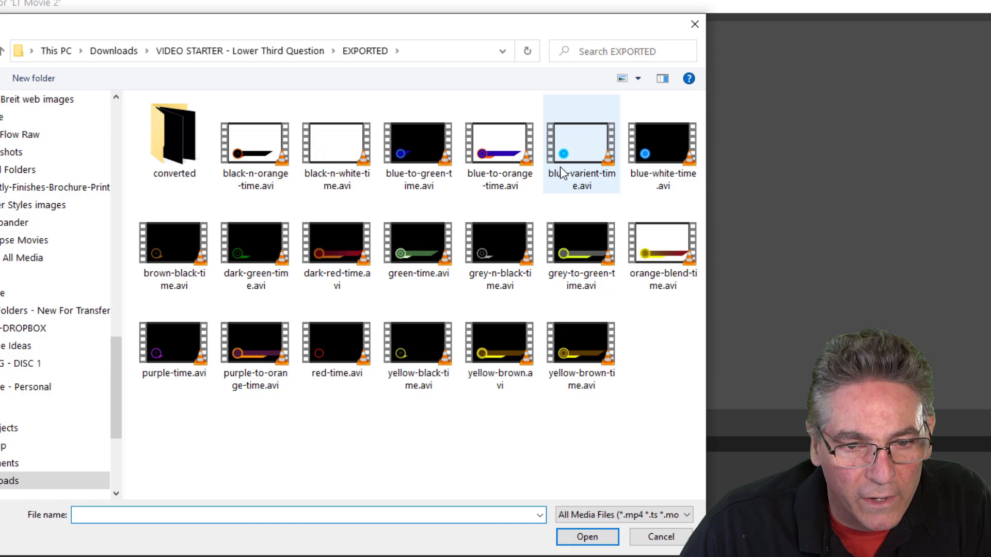
Load blue-varient-time.avi as the LT Movie 2 clip.
click(580, 150)
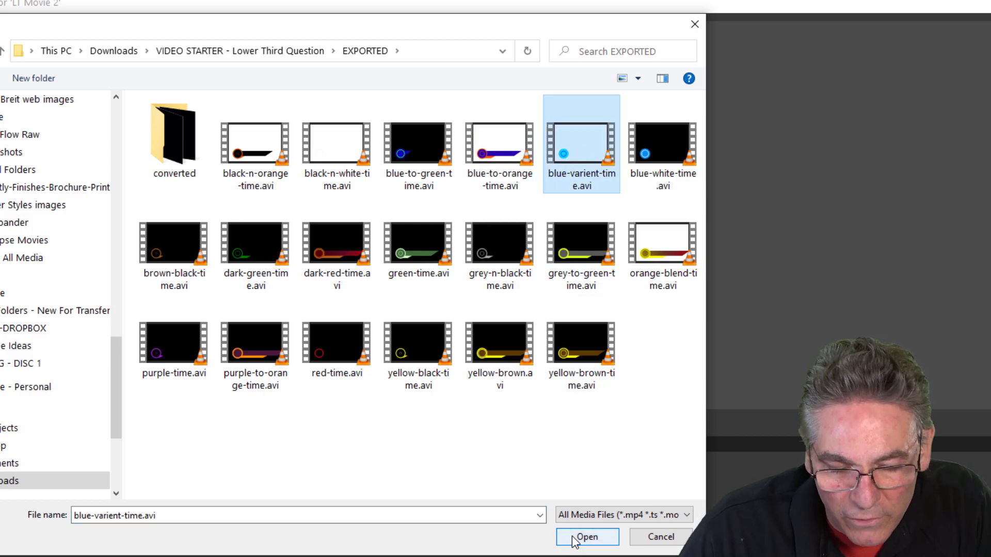
click(575, 540)
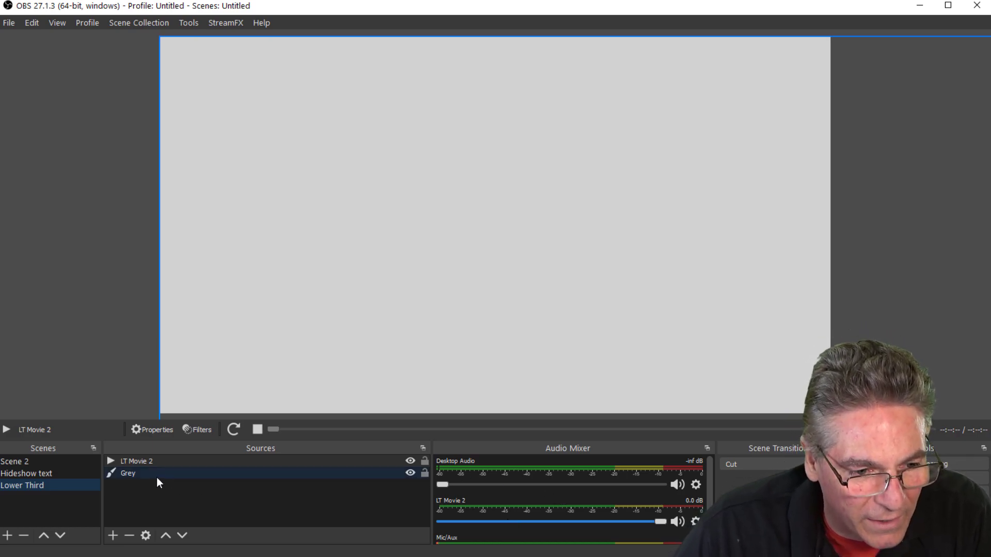
Fit LT Movie 2 to the canvas with Ctrl+F, then check Scene 2 and return to Lower Third.
click(159, 461)
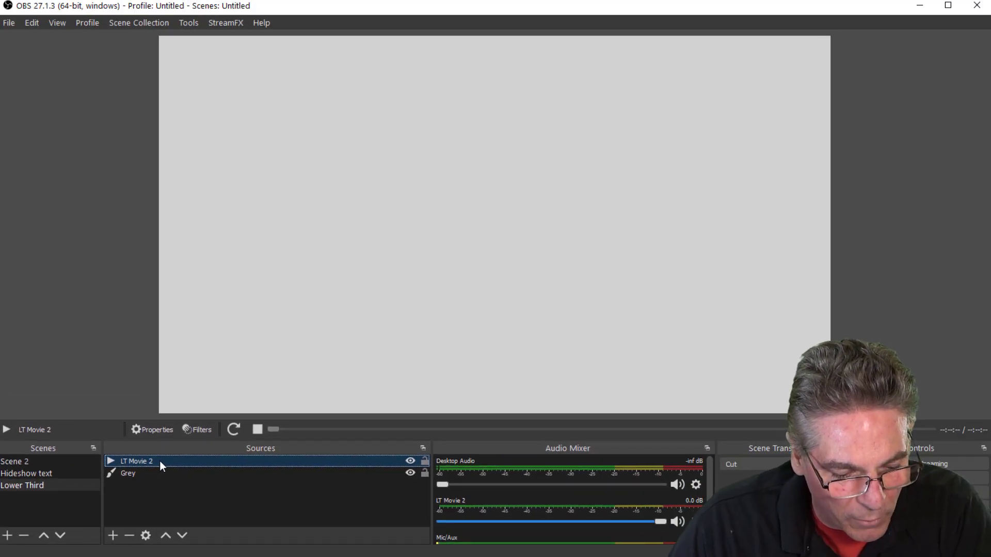
key(ctrl+f)
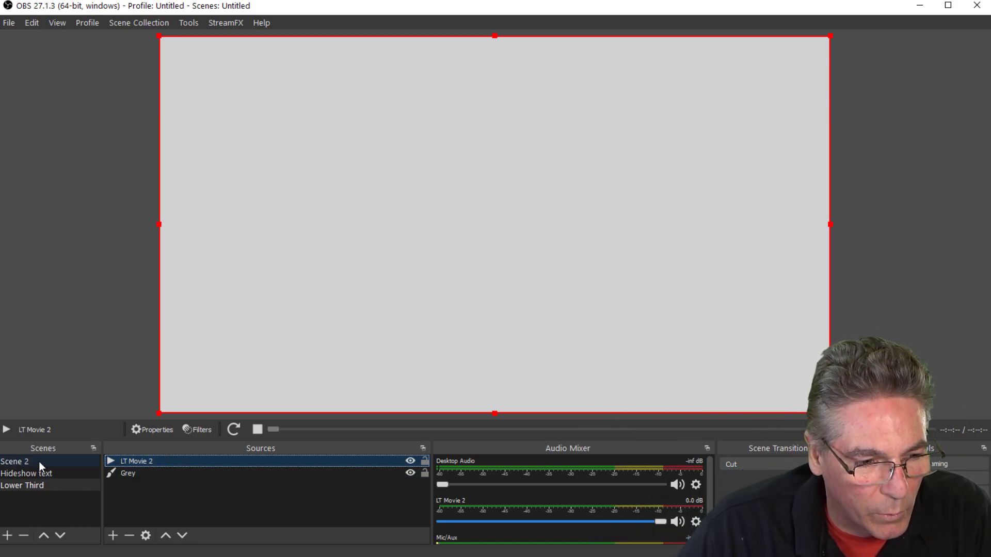
click(43, 486)
click(43, 487)
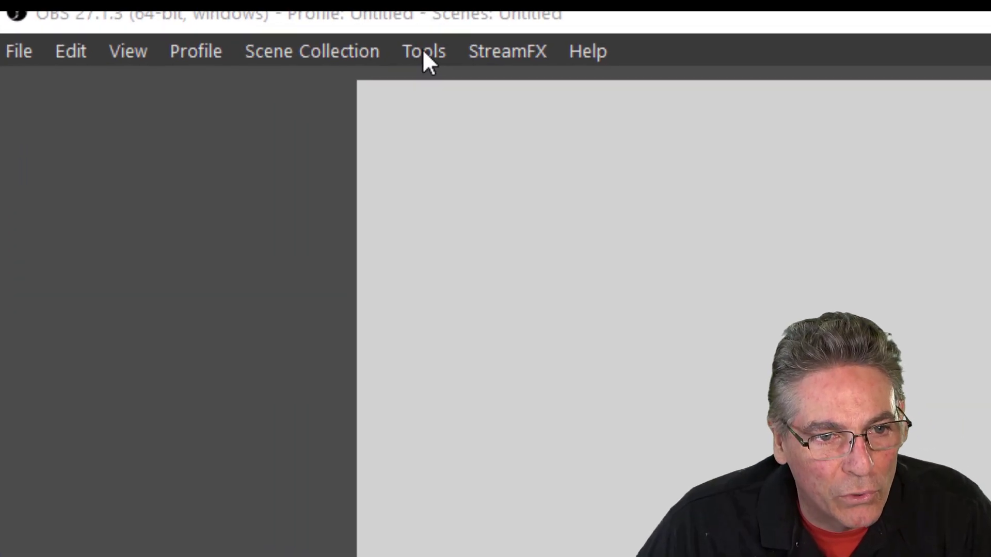
Open Advanced Scene Switcher's macro settings and create a macro named Pause.
click(311, 93)
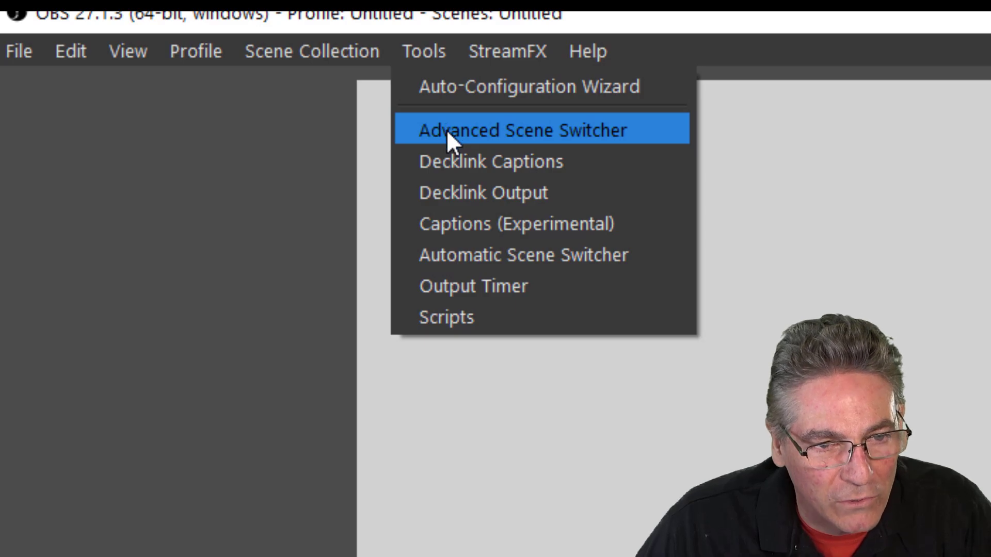
click(596, 131)
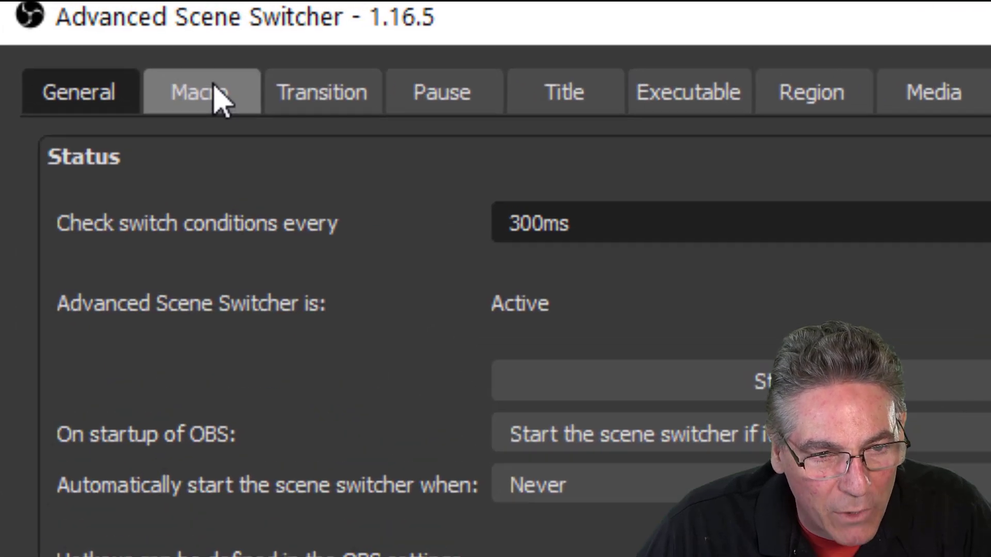
click(222, 100)
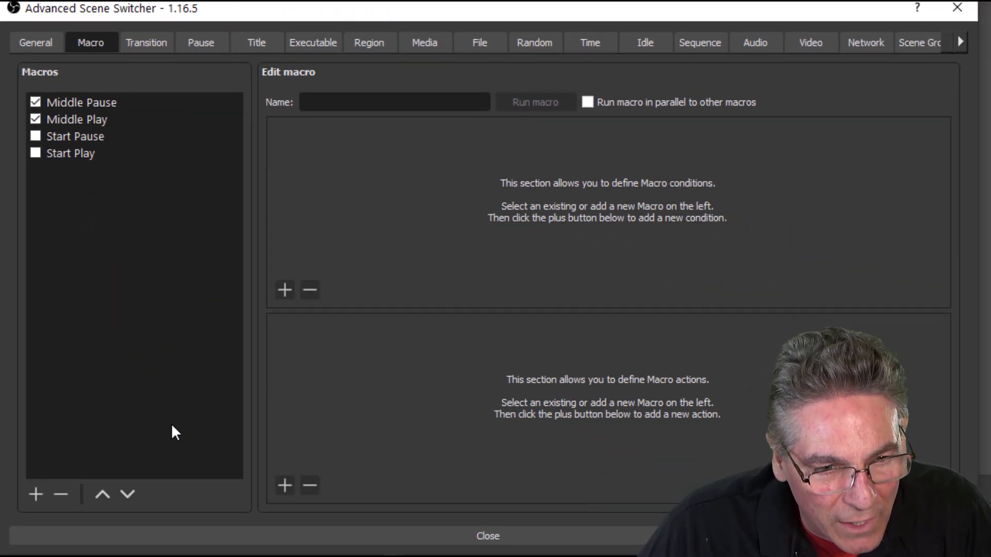
click(35, 494)
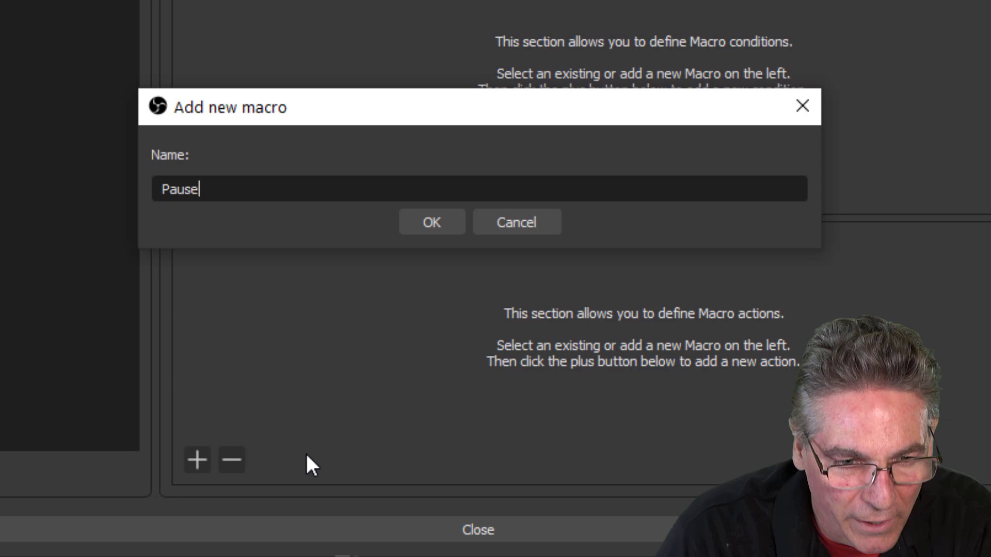
click(432, 222)
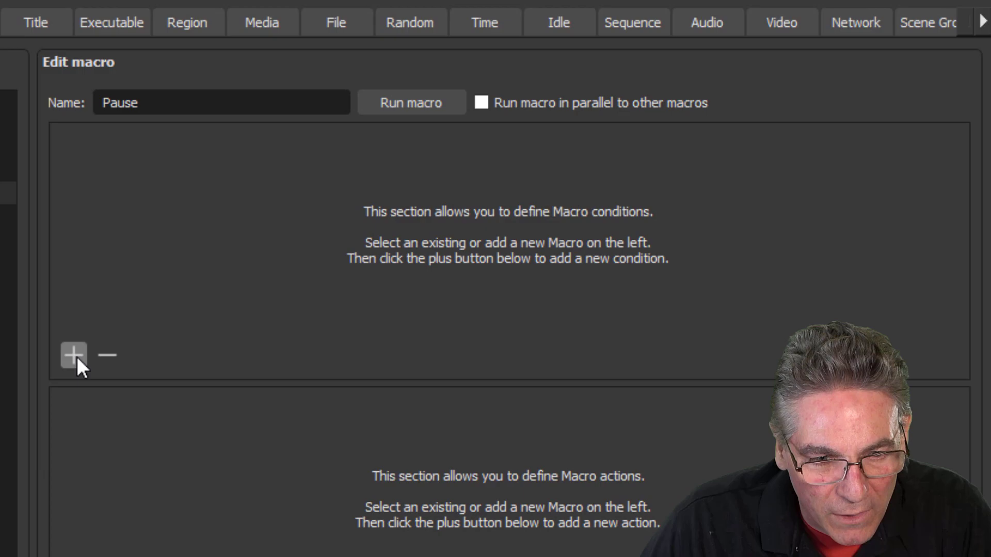
Add a Source condition to Pause that triggers when LT Movie 2 is showing.
click(76, 357)
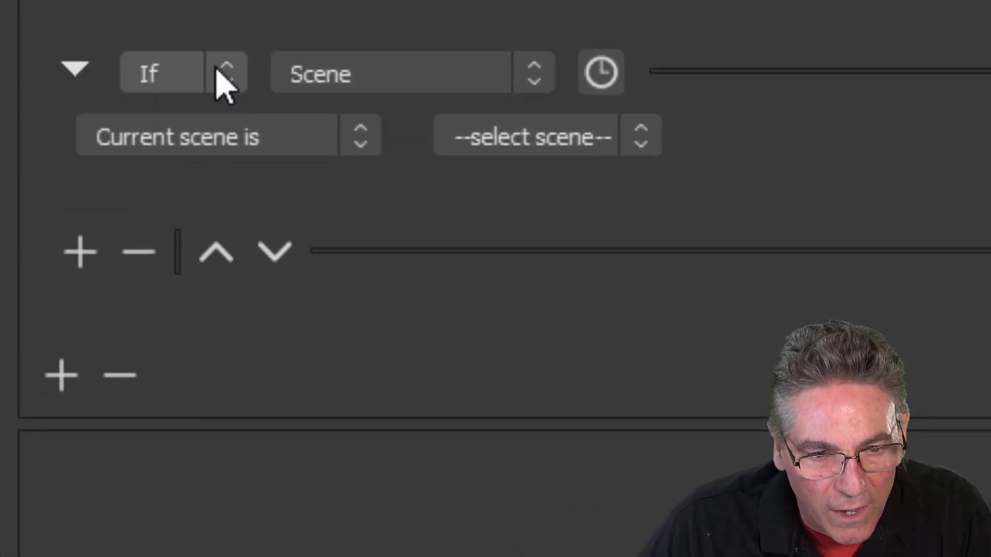
click(217, 71)
key(Escape)
click(380, 74)
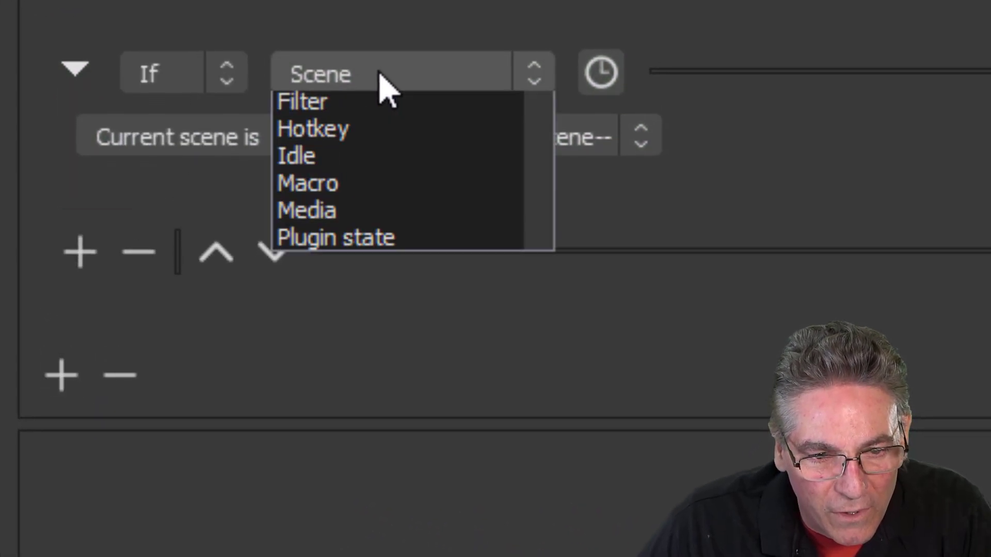
drag(544, 191, 538, 282)
click(374, 244)
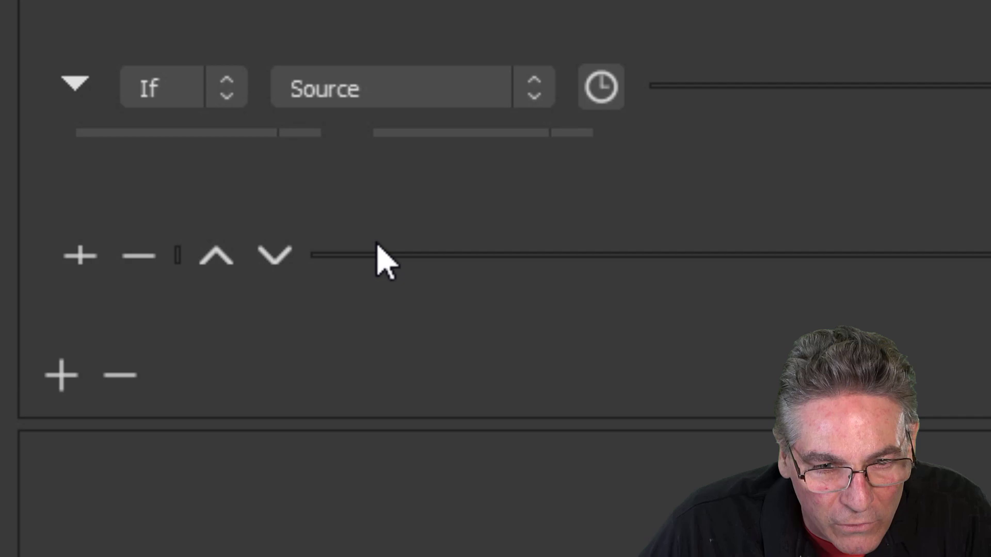
click(212, 136)
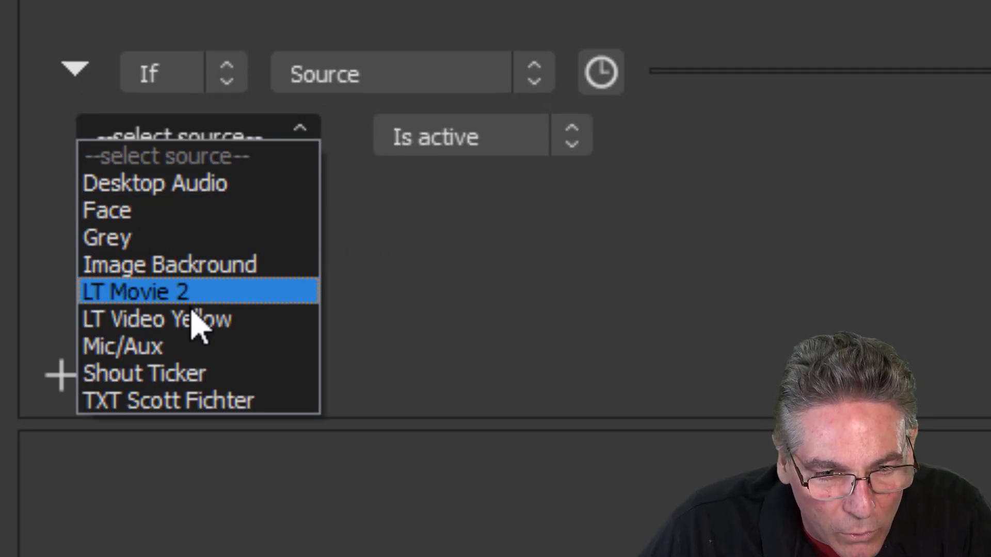
click(185, 296)
click(471, 126)
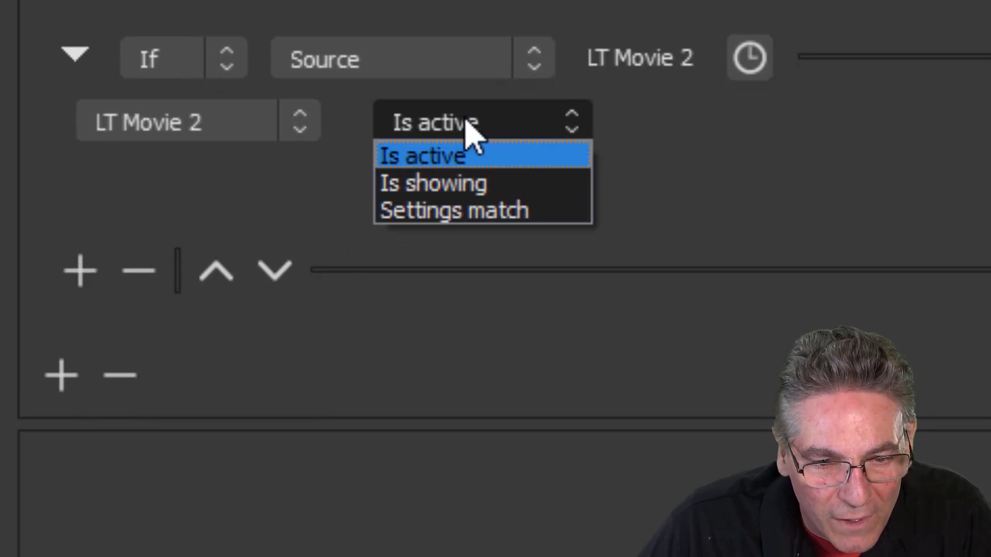
click(508, 185)
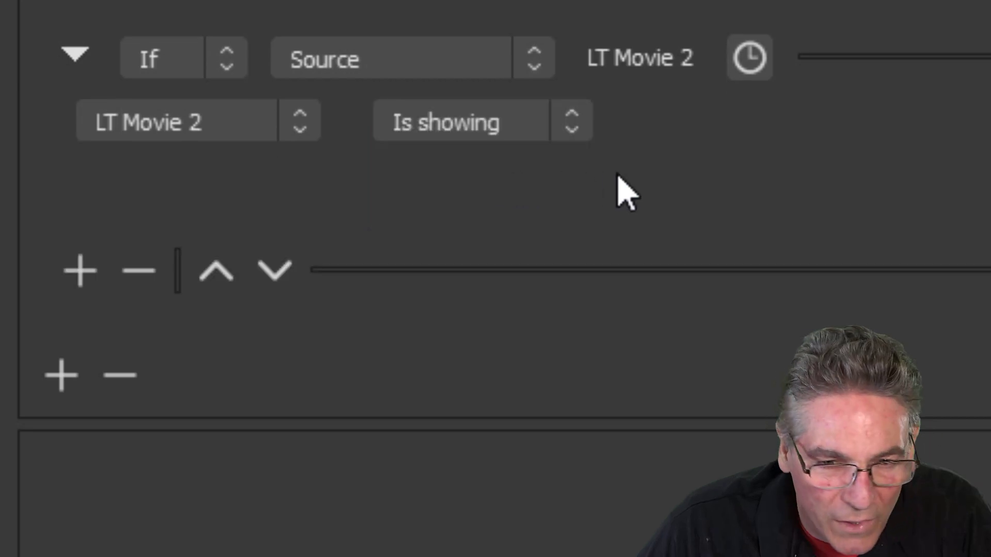
Require the condition to last for at least 5.30 seconds.
click(748, 67)
click(827, 61)
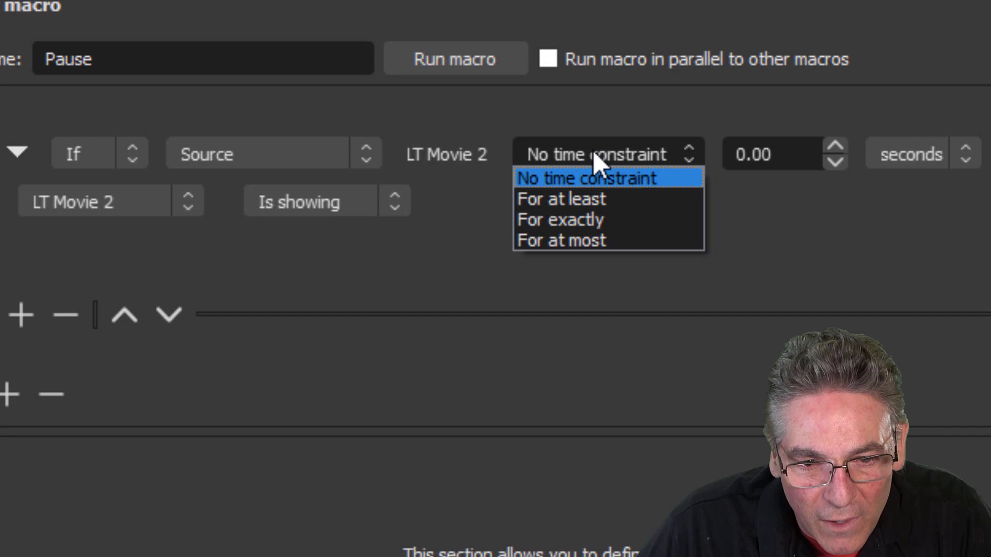
click(635, 199)
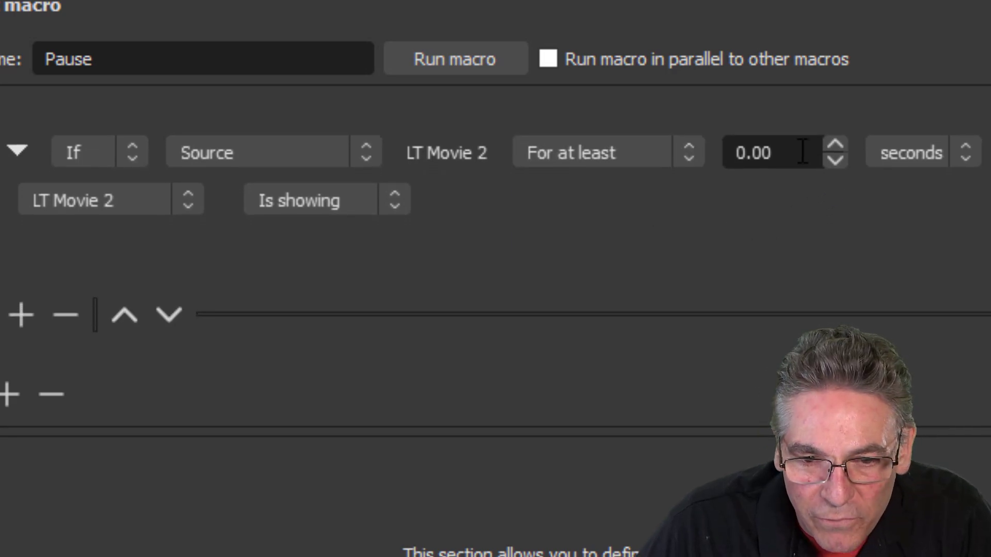
drag(802, 152, 635, 157)
text(5.3)
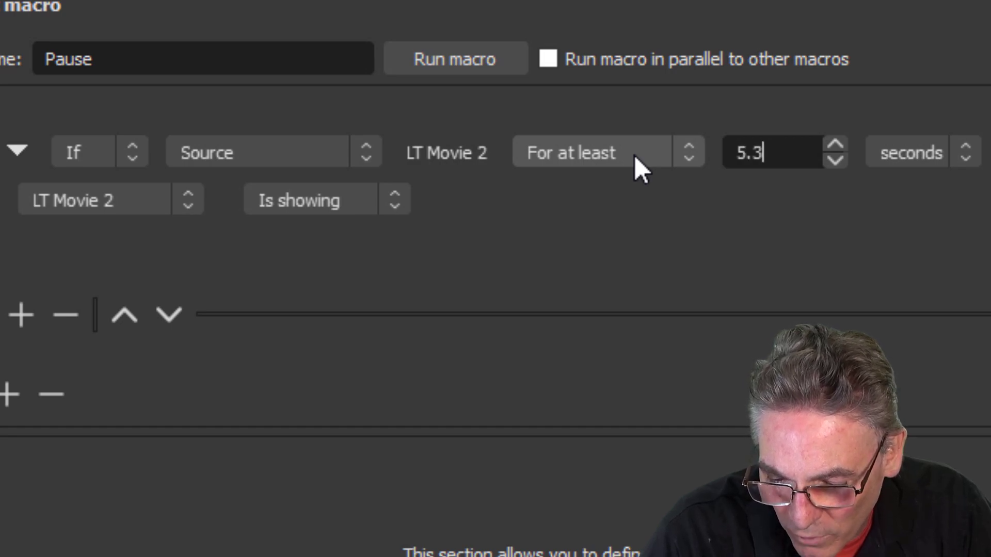
text(0)
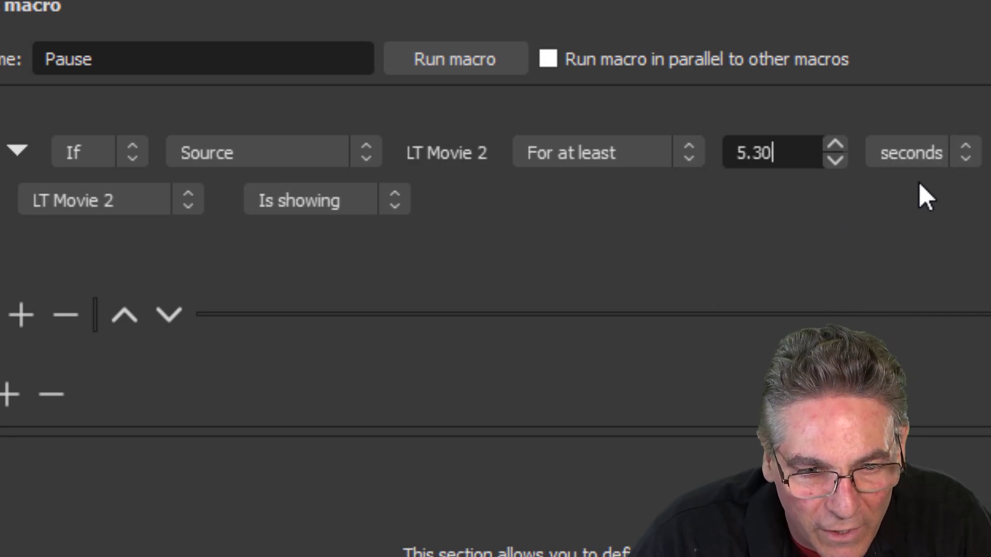
scroll(172, 336, up, 1)
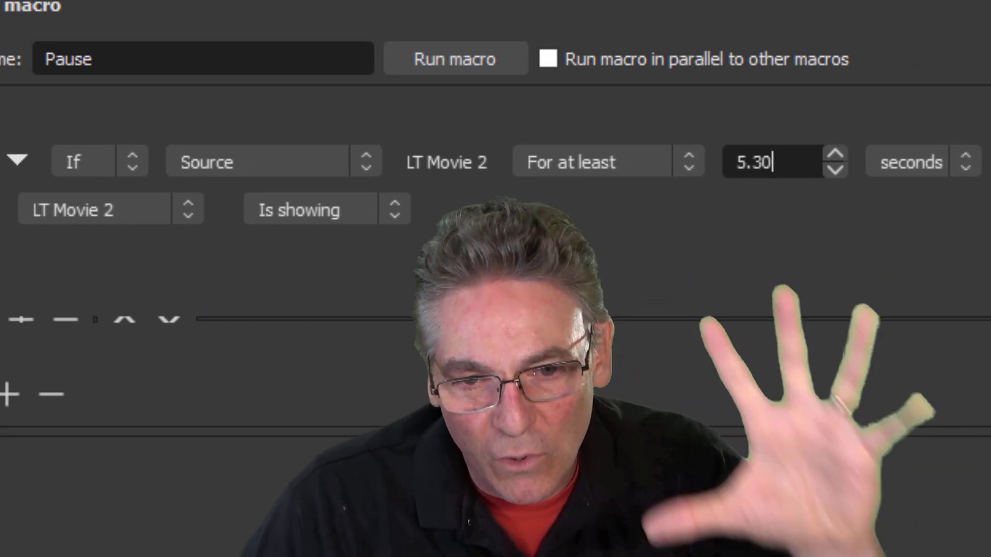
scroll(206, 232, down, 1)
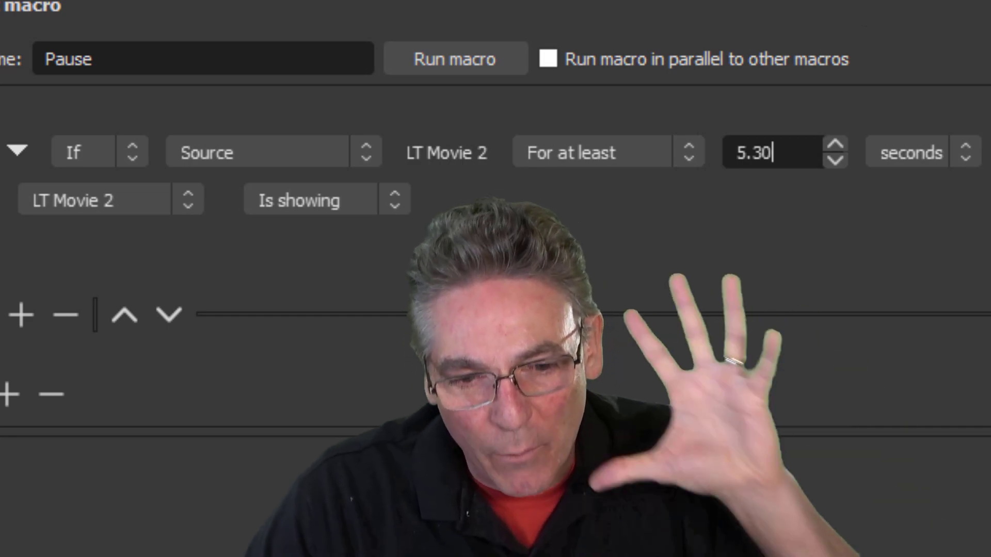
scroll(951, 398, up, 1)
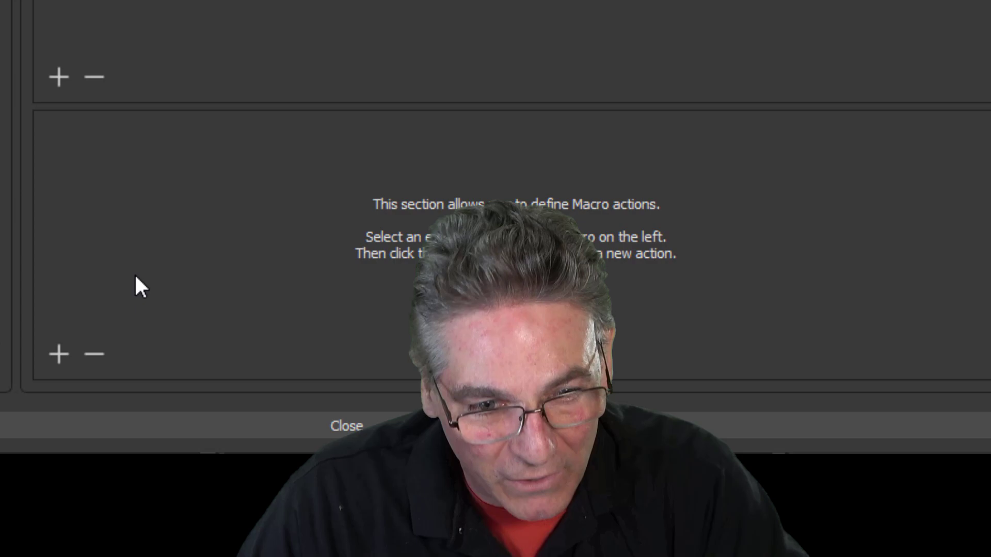
Add a Media action to the Pause macro set to Pause and pick its media source.
click(69, 279)
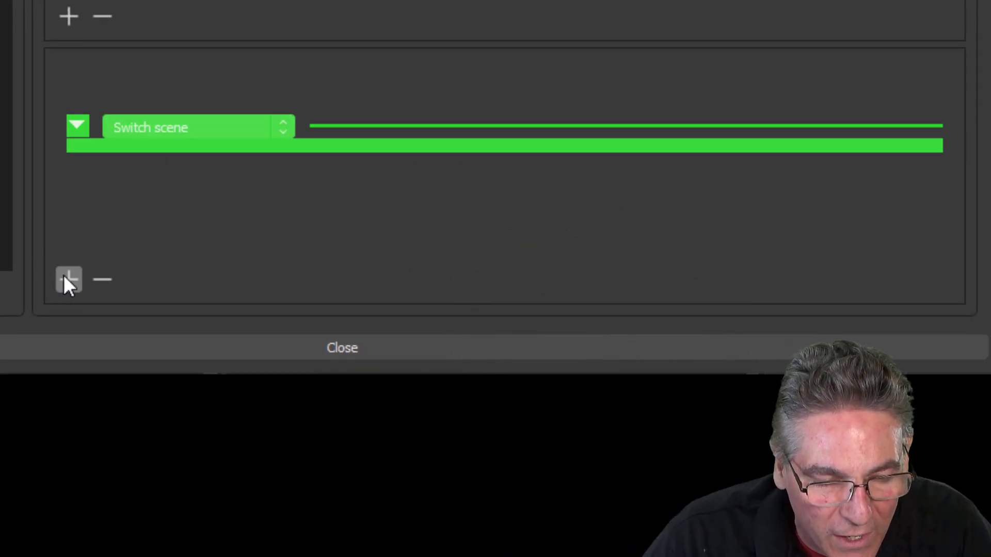
click(203, 115)
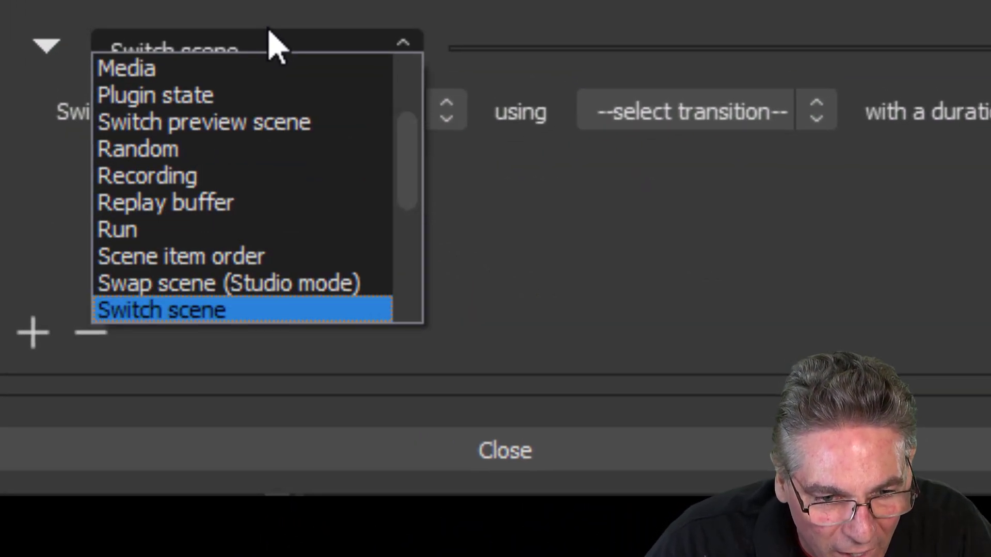
click(261, 72)
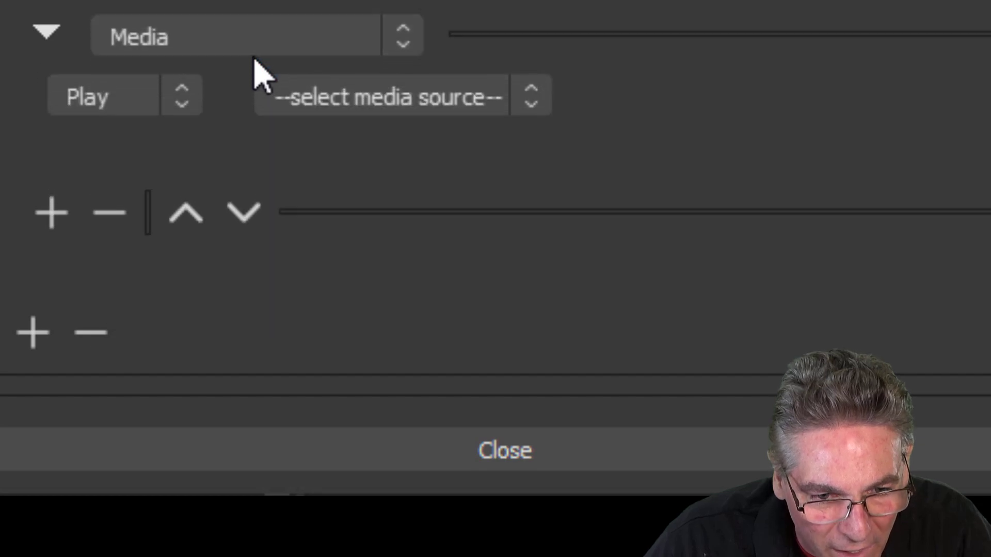
click(148, 104)
click(120, 164)
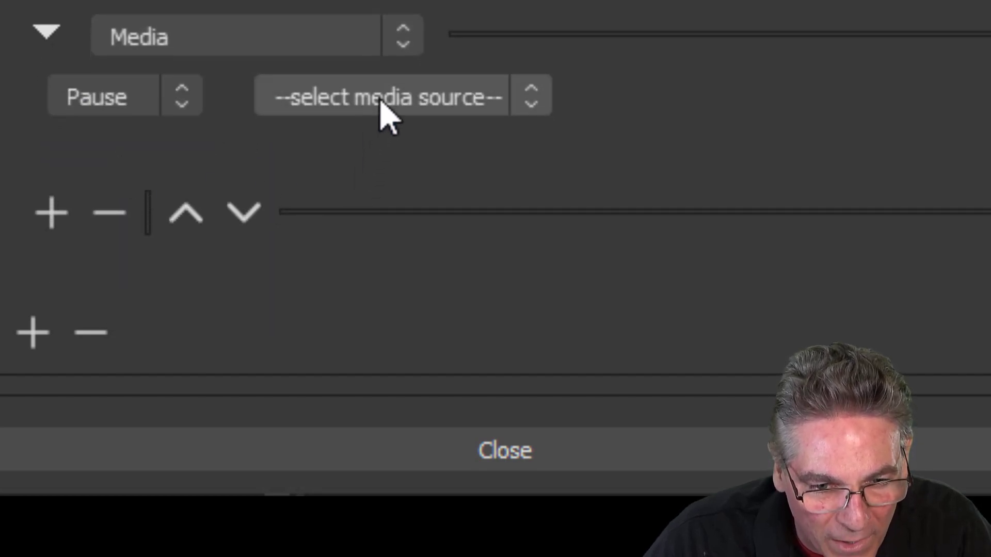
click(381, 121)
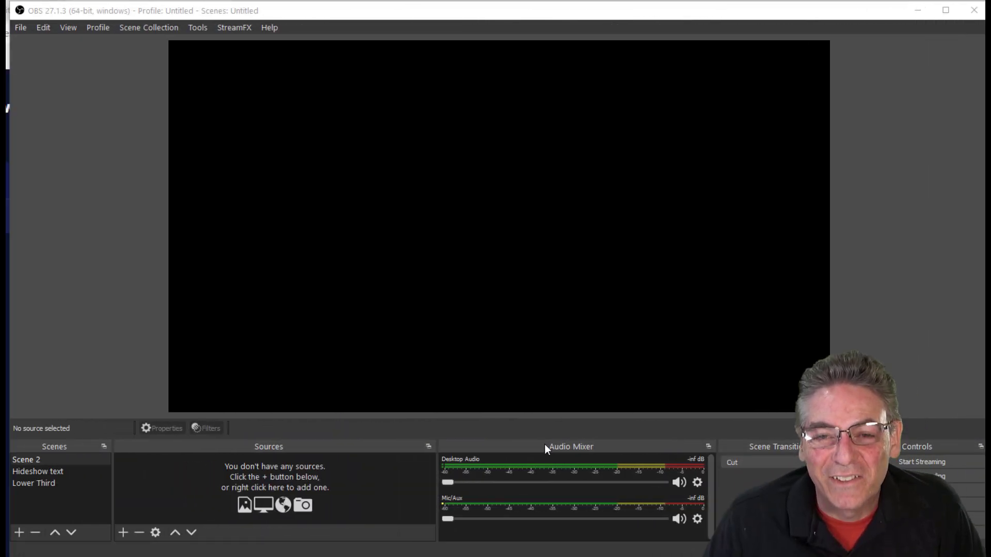
Switch to the Lower Third scene to show the blue lower-third bar on grey.
click(48, 484)
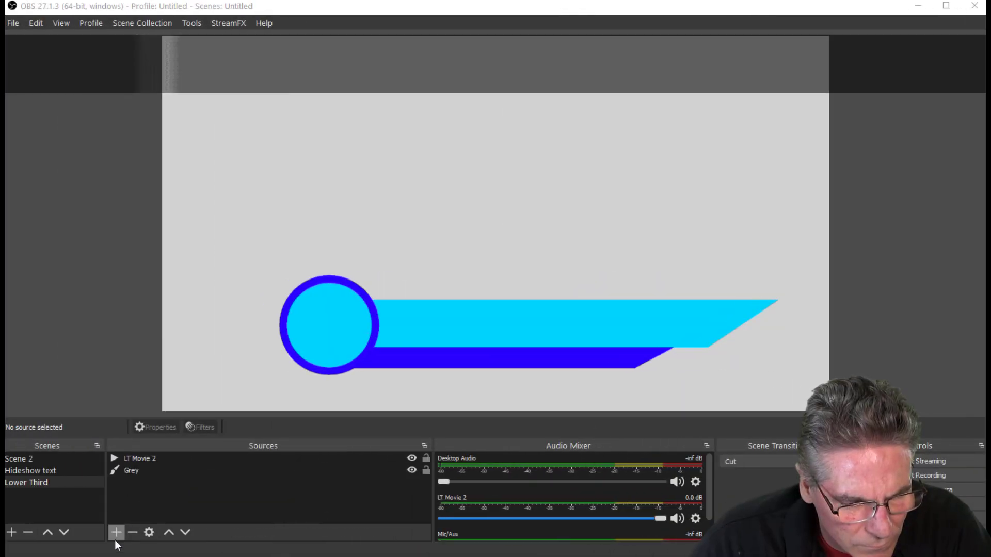
Add the existing Shout Ticker text source and fit it onto the dark blue bar.
click(116, 532)
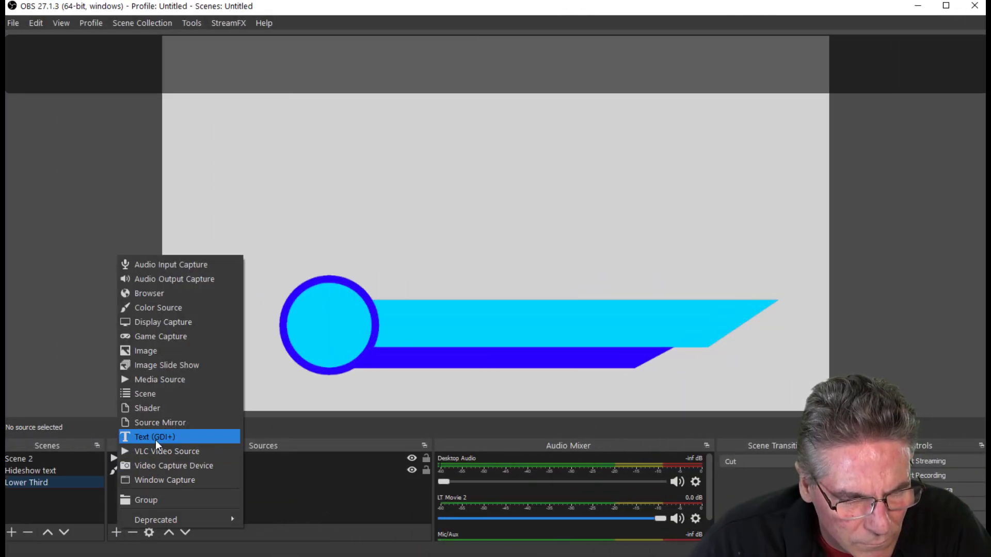
click(156, 436)
click(408, 230)
click(422, 249)
click(530, 369)
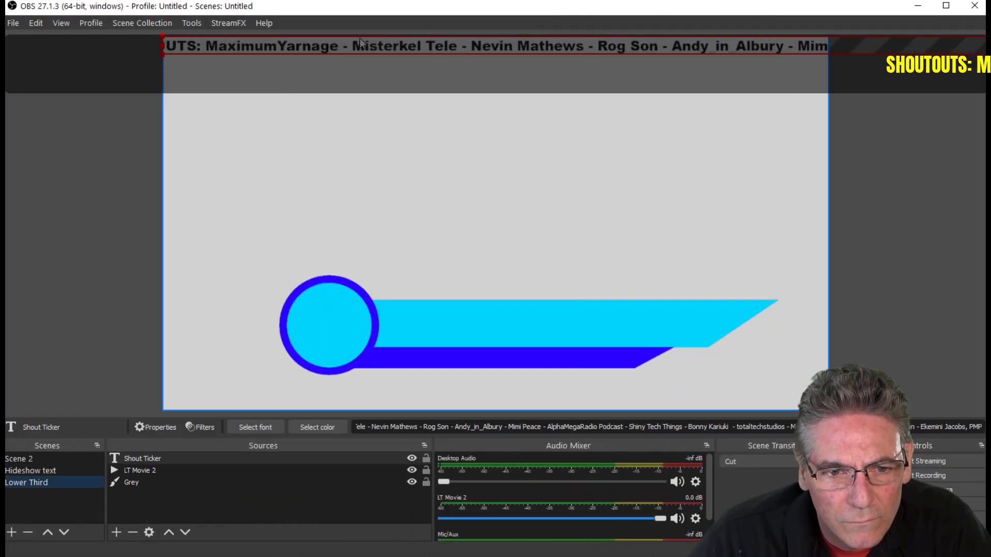
drag(361, 44, 662, 337)
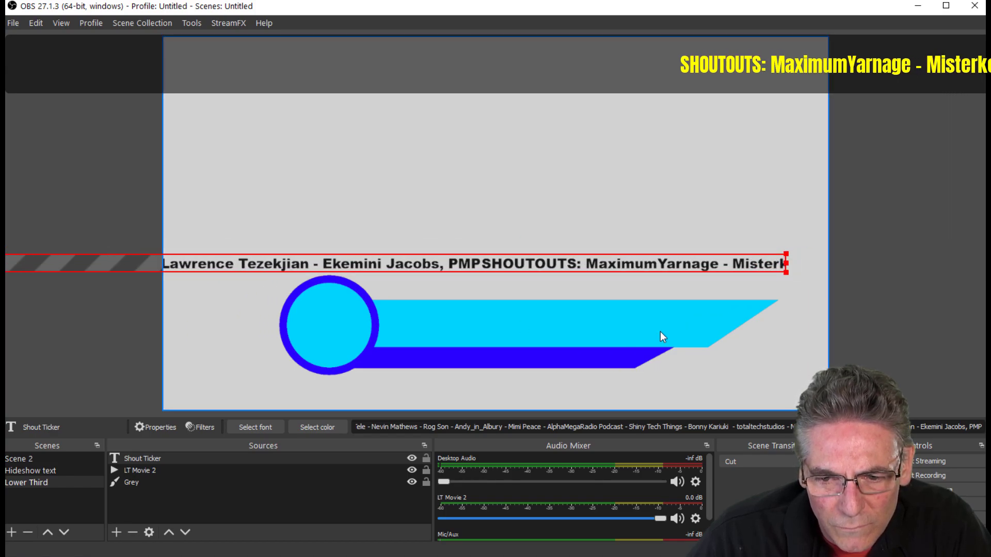
drag(609, 264, 600, 264)
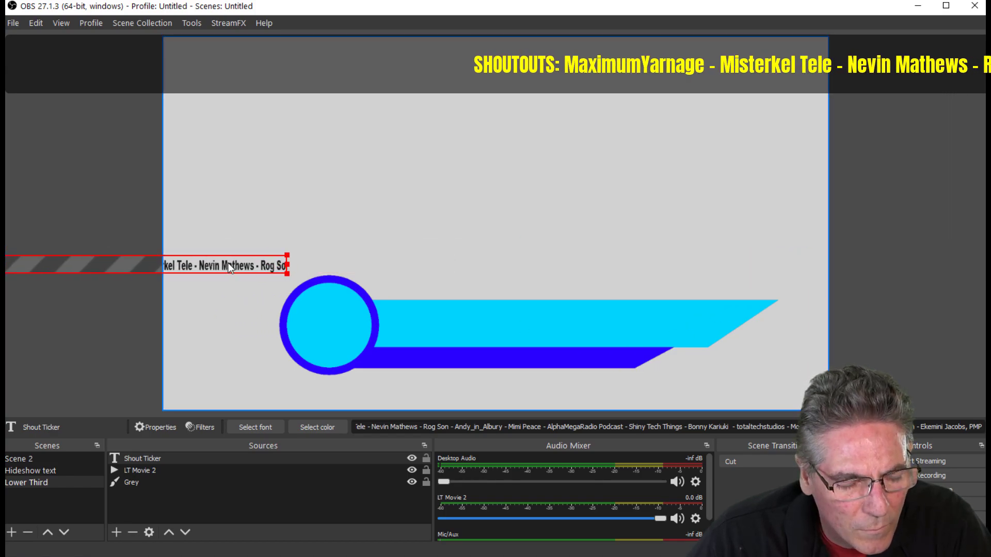
mouse_move(203, 270)
mouse_down()
mouse_move(897, 257)
mouse_move(190, 257)
mouse_up()
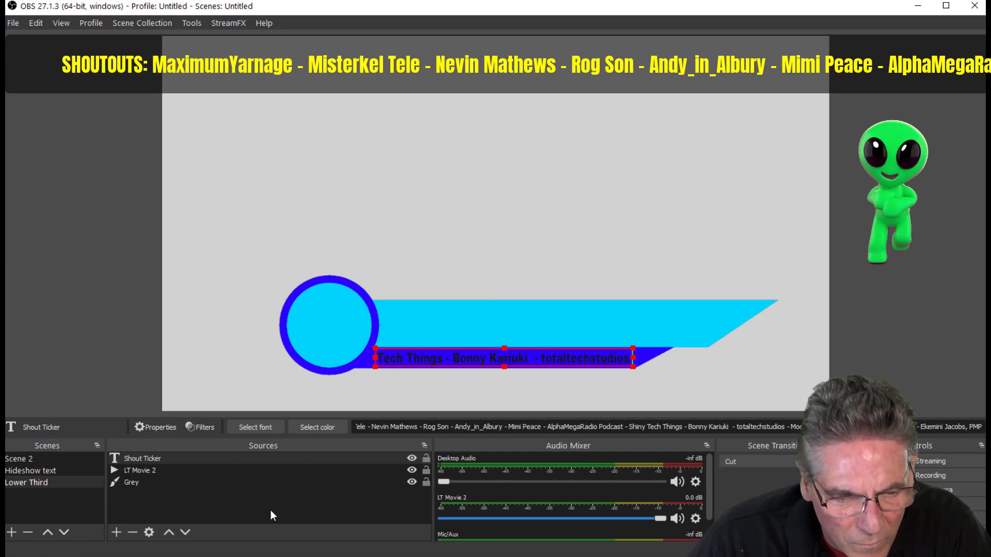
Change the Shout Ticker text colour in its properties.
right_click(173, 458)
click(206, 451)
click(758, 494)
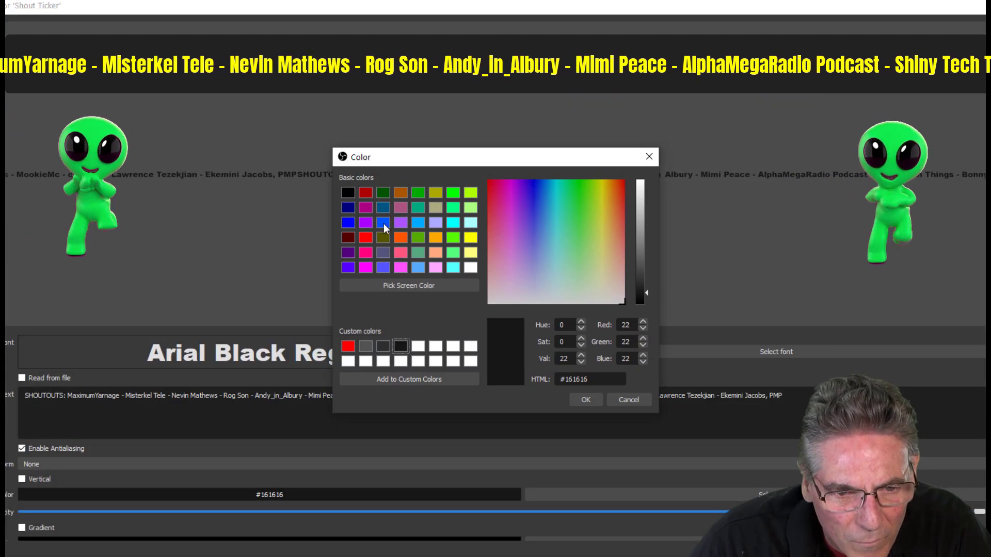
key(Escape)
key(Escape)
Add the existing name text source and resize it onto the lower-third bar.
click(116, 531)
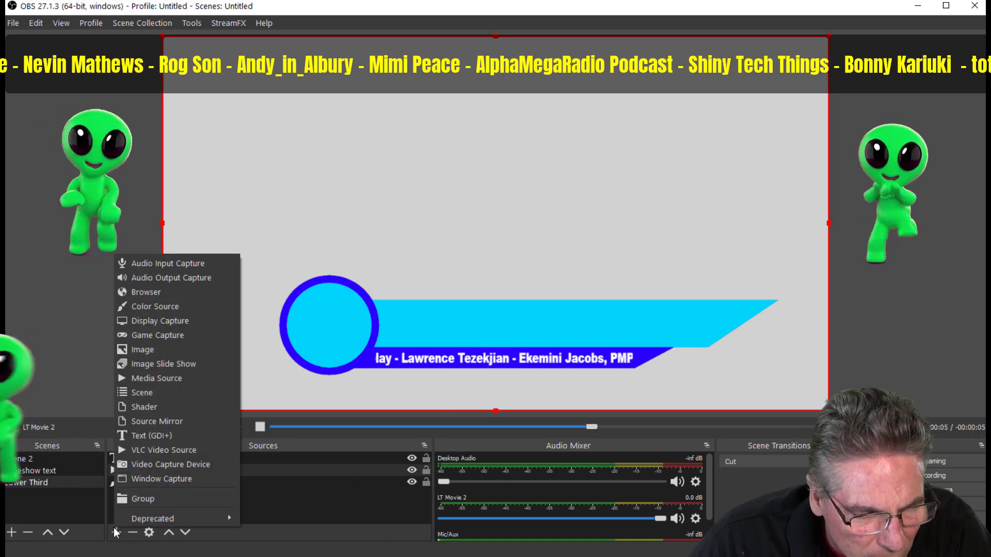
click(155, 435)
click(413, 259)
click(531, 370)
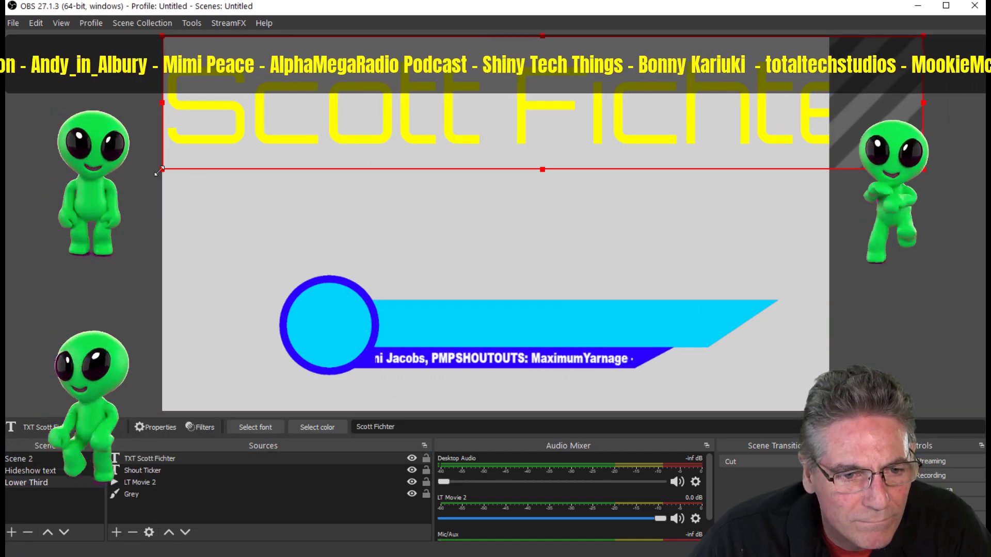
drag(922, 168, 809, 187)
drag(650, 160, 593, 320)
drag(792, 285, 574, 302)
drag(537, 335, 532, 327)
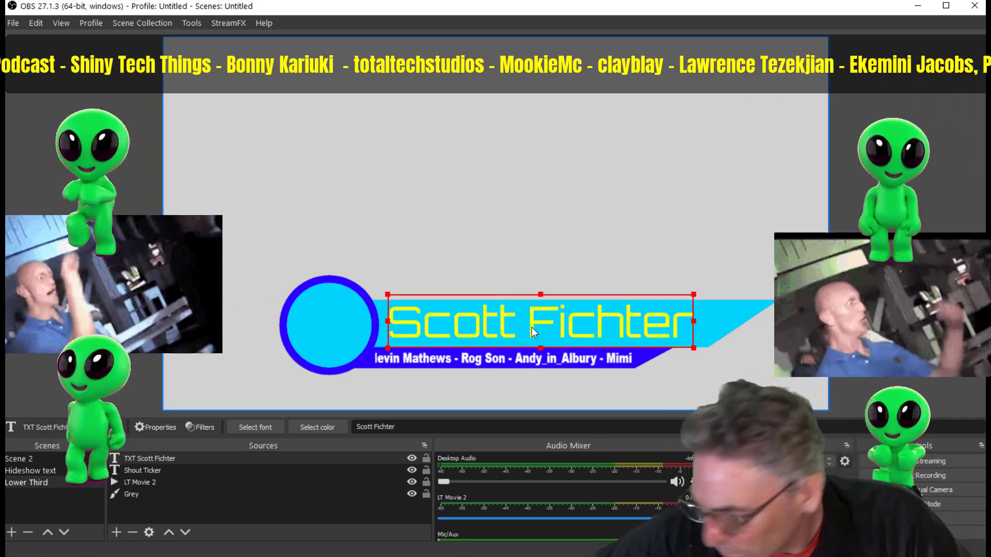
Set the Scott Fichter name text colour to blue.
double_click(181, 459)
click(772, 491)
click(400, 345)
click(586, 400)
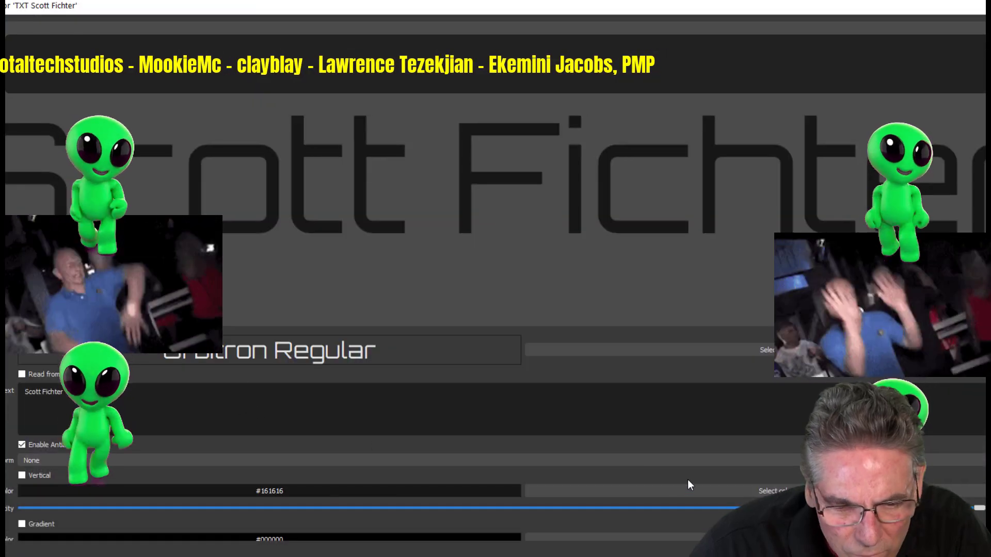
click(773, 491)
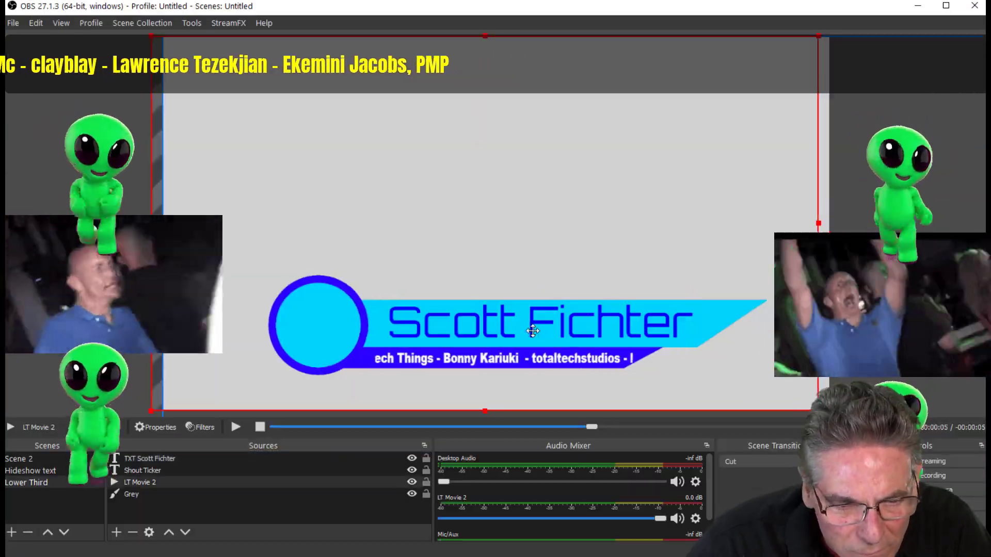
click(532, 331)
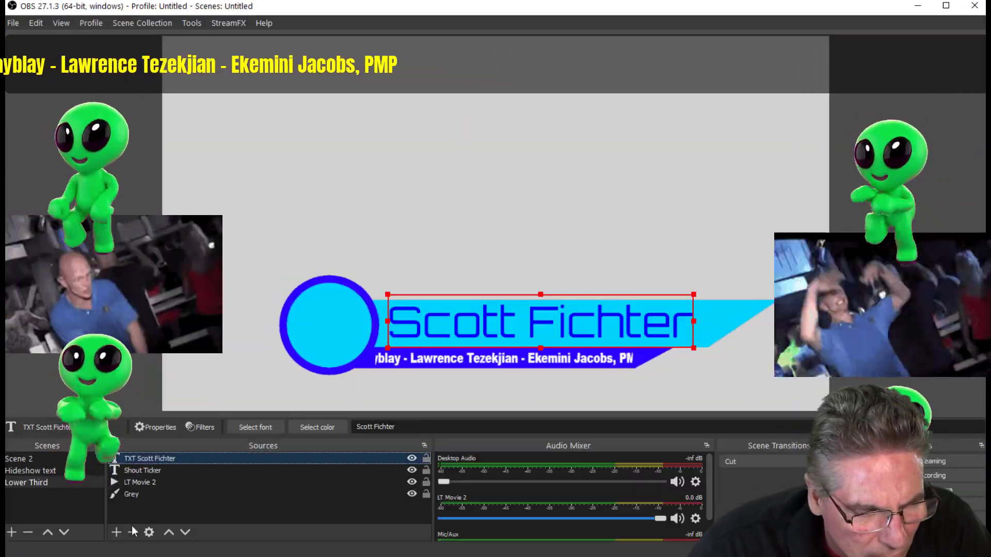
Add the existing Face image and place it inside the lower third's circle.
click(116, 532)
click(140, 287)
click(397, 232)
click(533, 371)
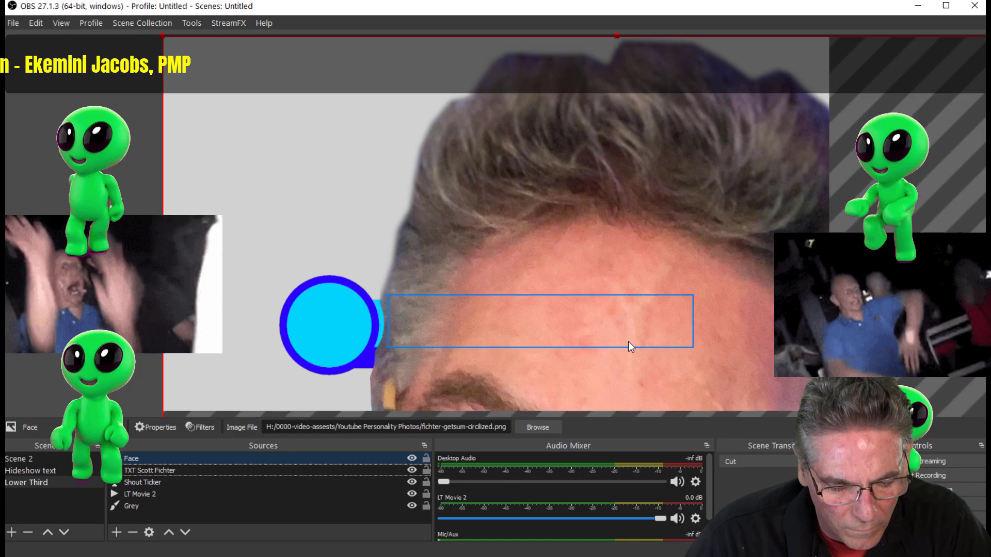
drag(827, 410, 325, 325)
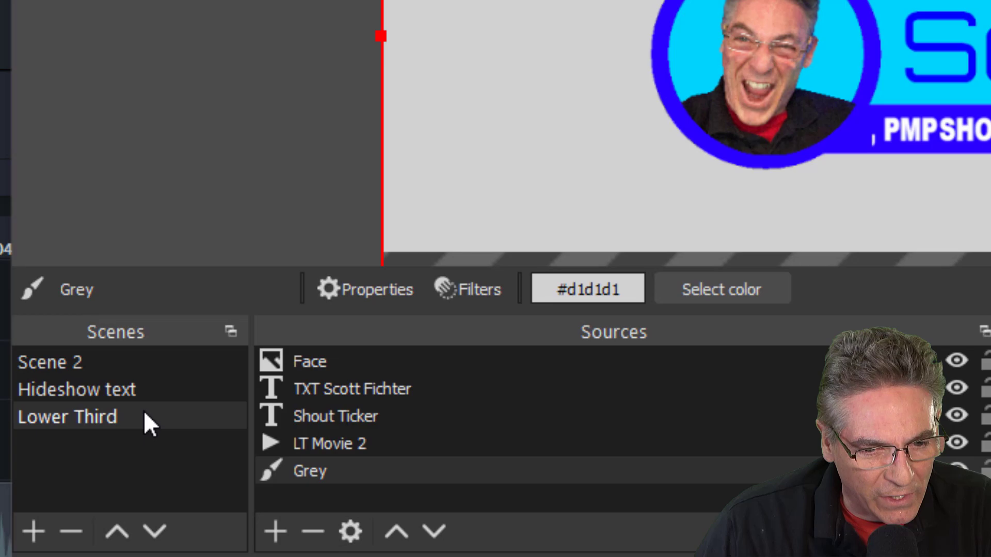
Add a Move Source filter named 'TXT - Name - hidden' to the Lower Third scene.
right_click(145, 421)
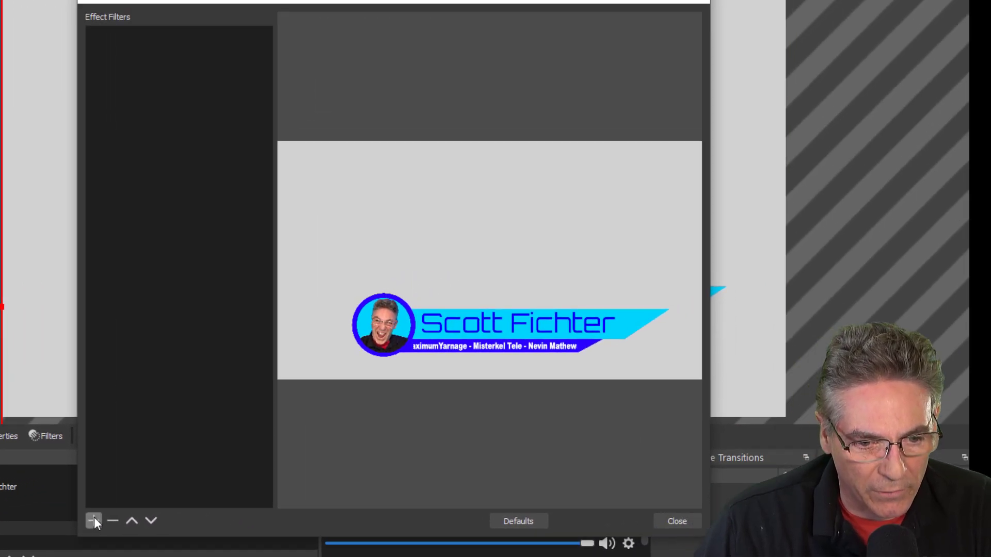
click(94, 517)
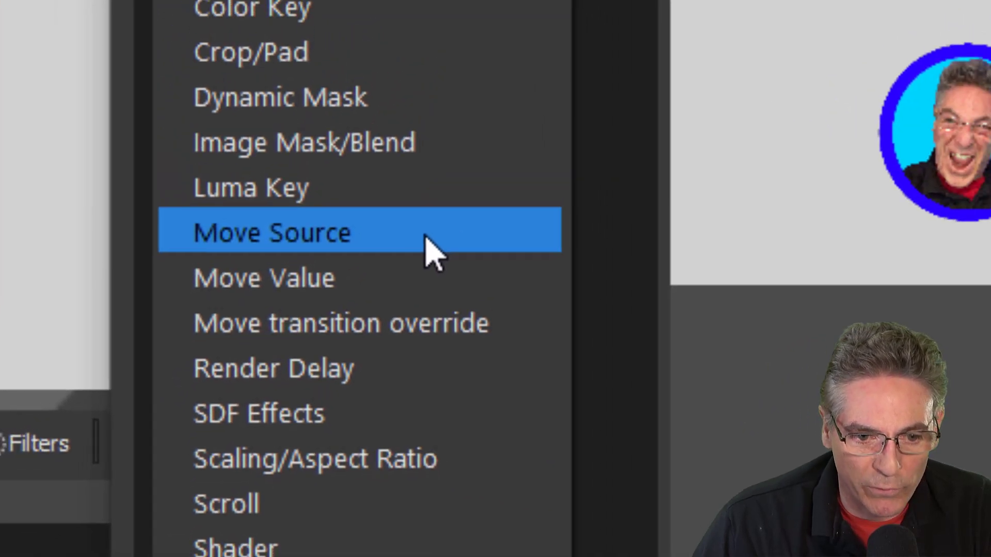
click(407, 202)
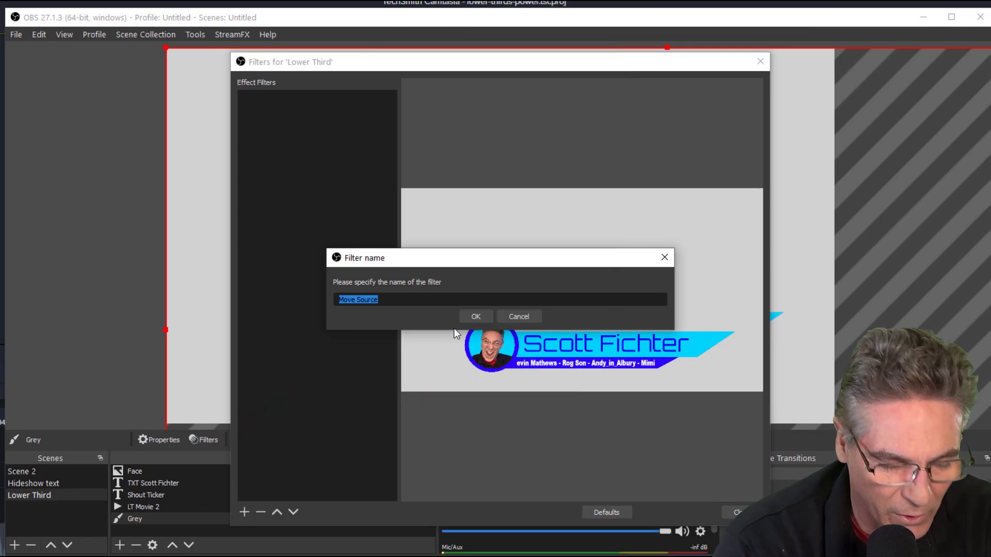
text(TXT - )
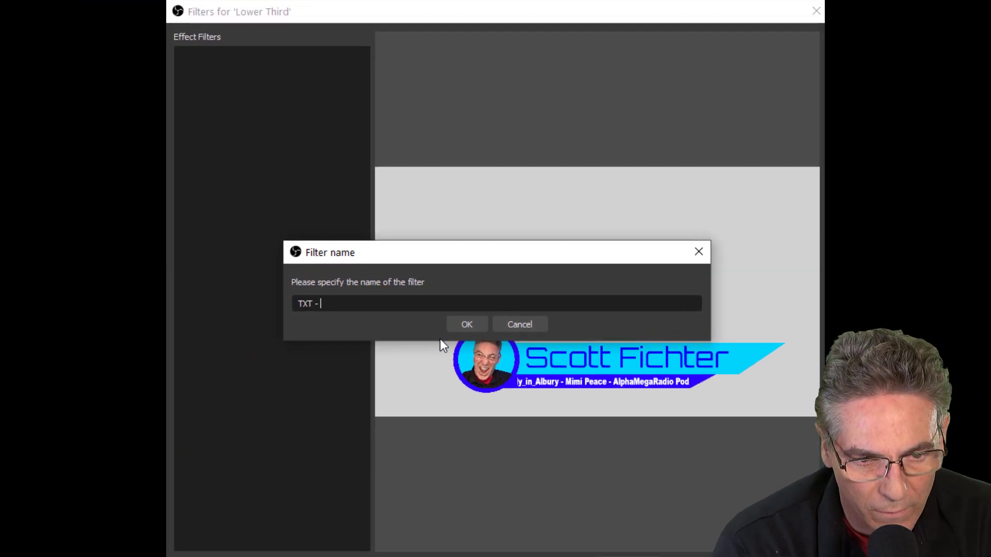
text(Name - hidden)
key(Return)
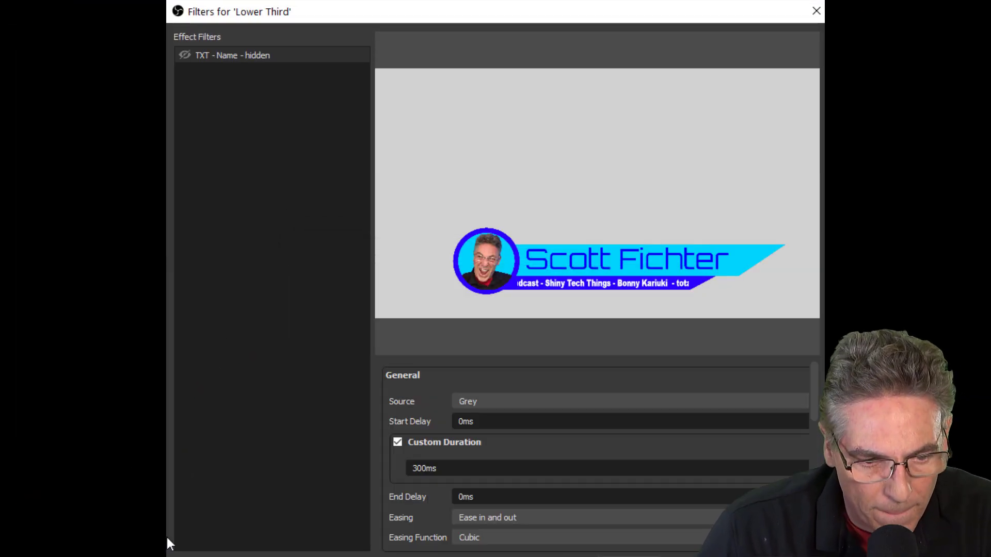
Add a Move Source filter named 'TXT - Name - visible', then add a third Move Source filter.
click(170, 547)
click(305, 395)
text(TXT - Name - hidden)
key(ctrl+shift+Left)
text(viewed)
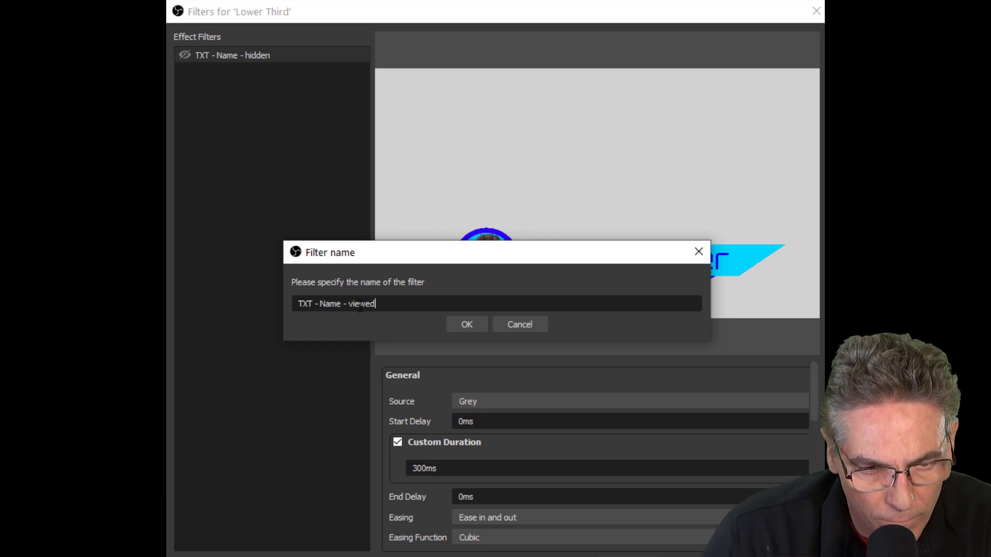
key(ctrl+shift+Left)
text(visible)
key(Return)
click(170, 547)
click(330, 338)
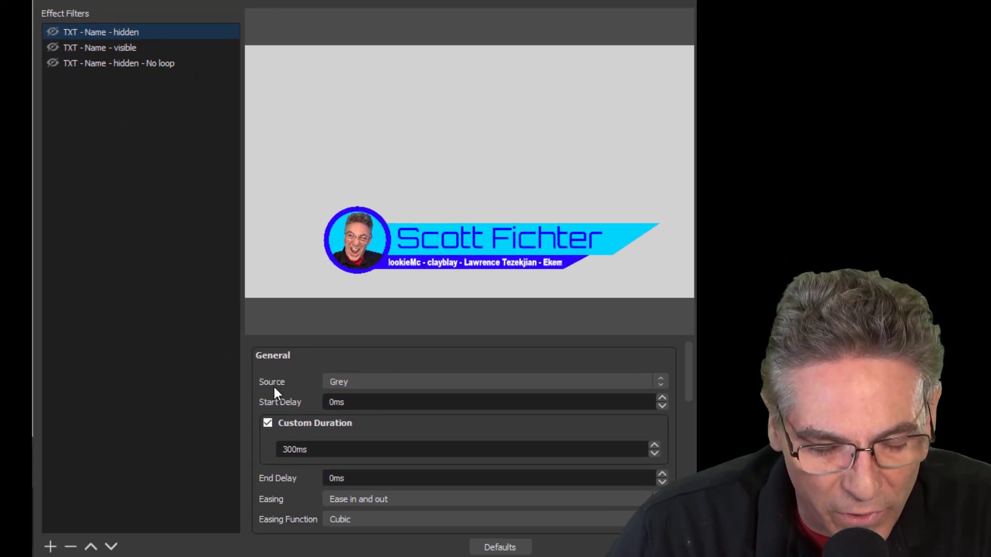
Make the filter move TXT Scott Fichter, with Start Trigger set to Activate.
click(341, 382)
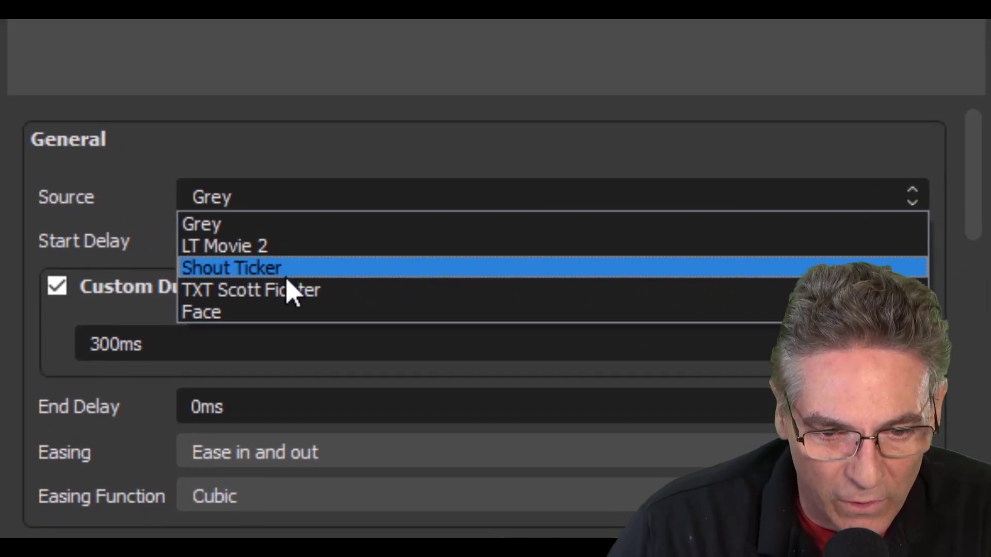
click(293, 294)
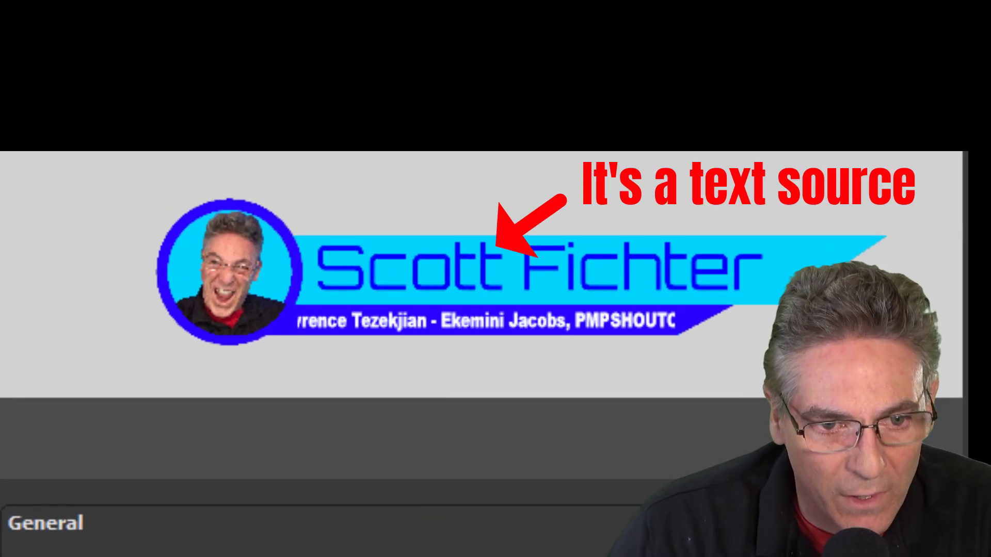
scroll(361, 490, down, 10)
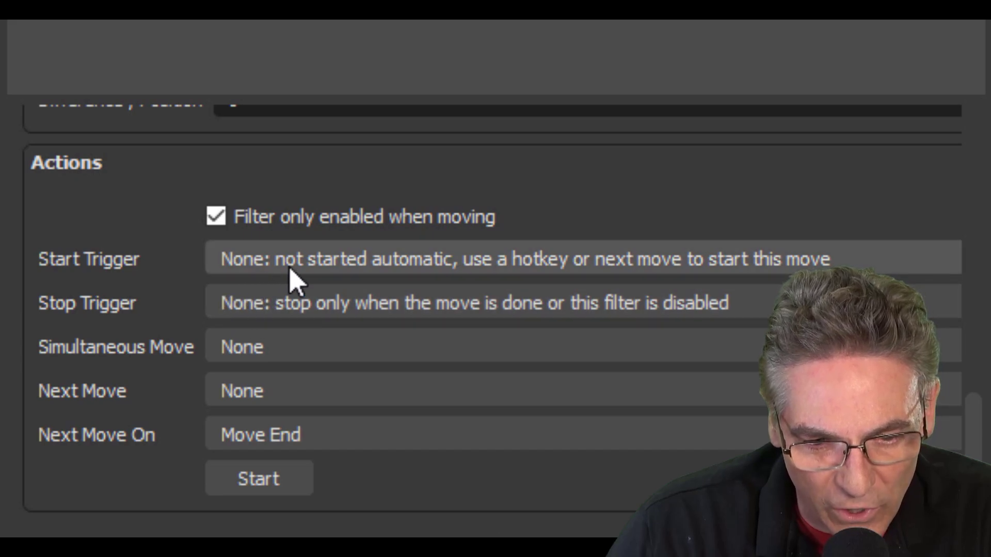
click(312, 259)
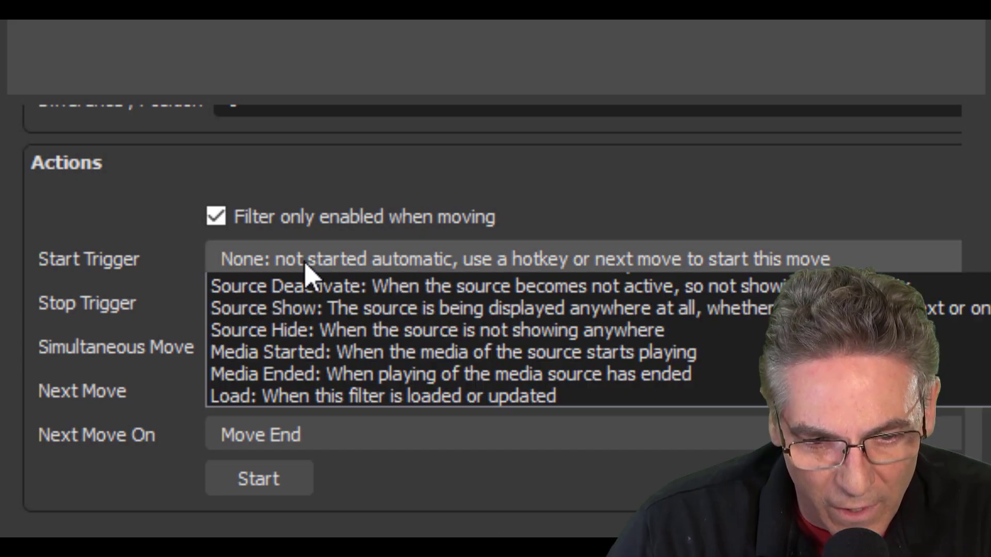
click(302, 308)
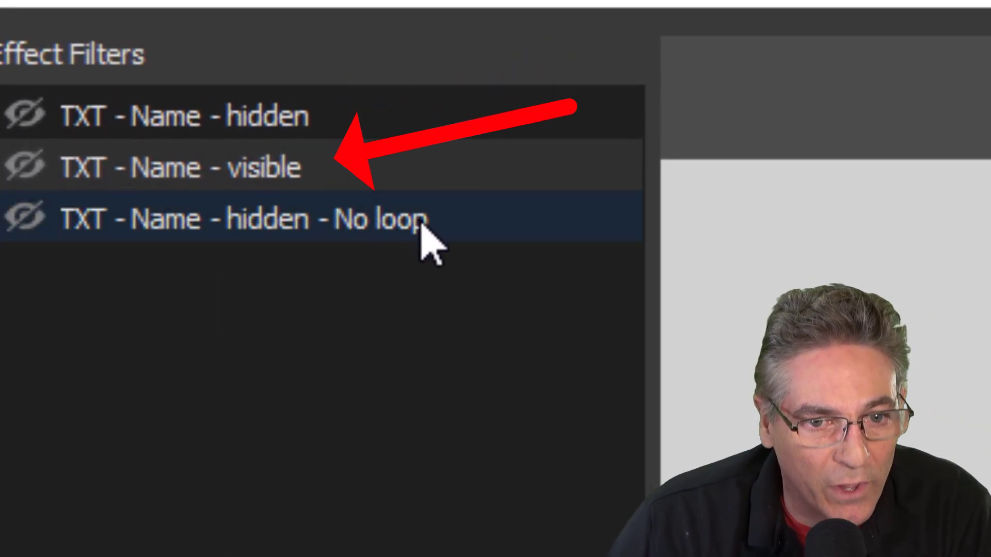
click(180, 115)
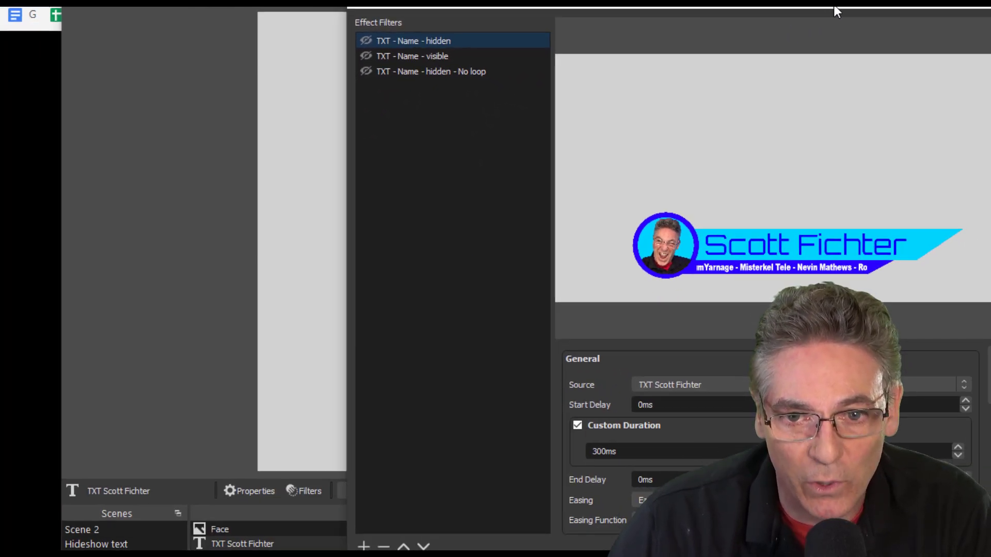
Store the name text's off-canvas position (x 1280) in the TXT - Name - hidden filter.
drag(834, 5, 355, 6)
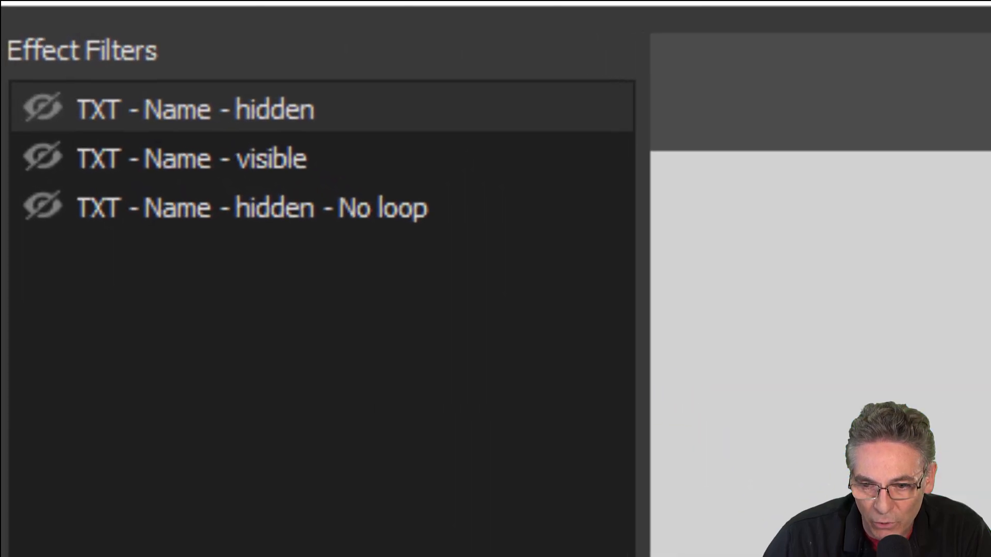
click(284, 98)
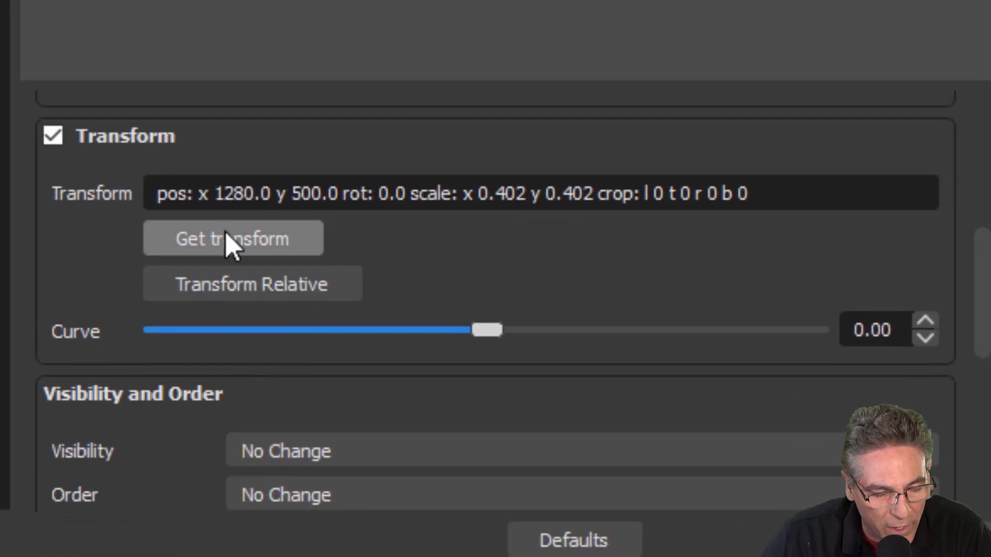
click(229, 245)
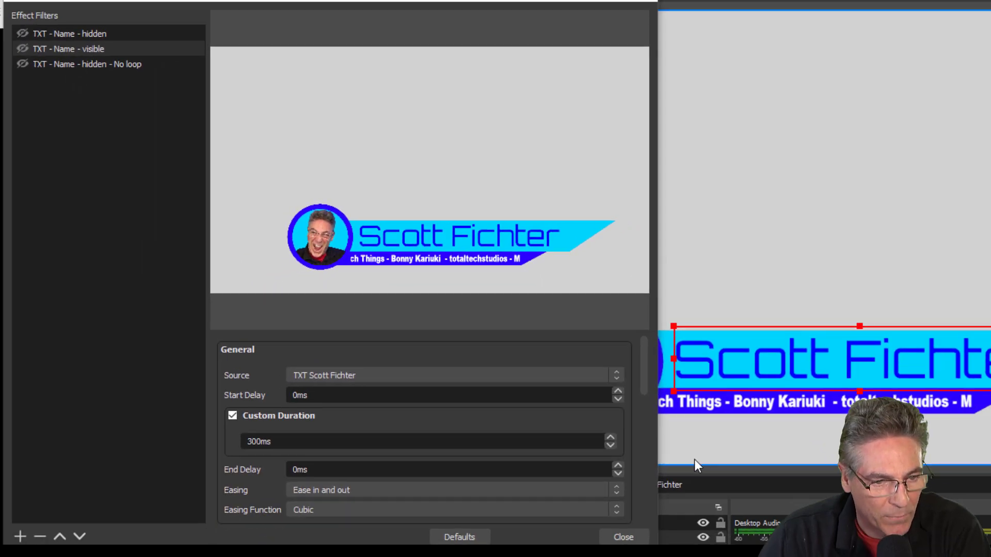
Review the visible filter, update the No loop filter's transform, and close Filters.
scroll(350, 552, down, 4)
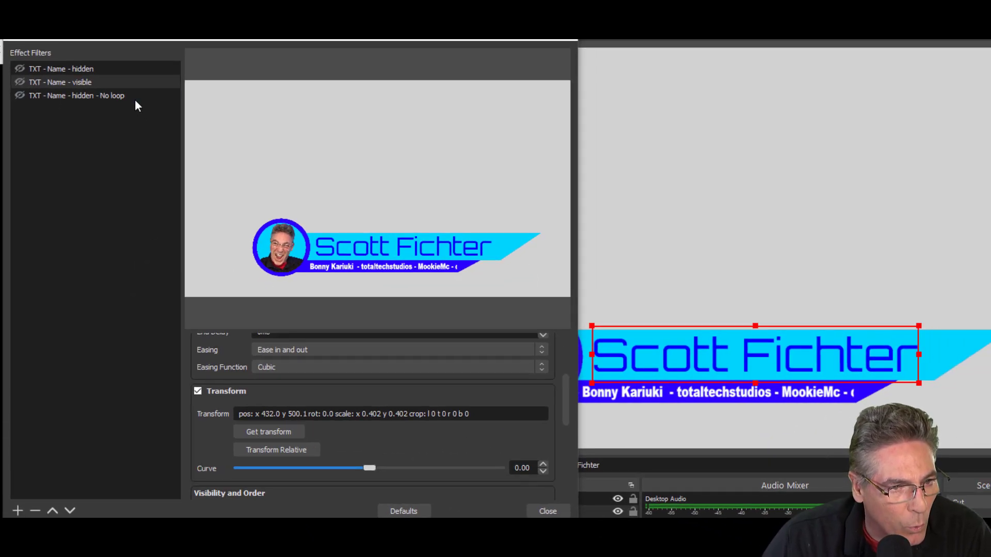
click(109, 76)
scroll(327, 423, down, 5)
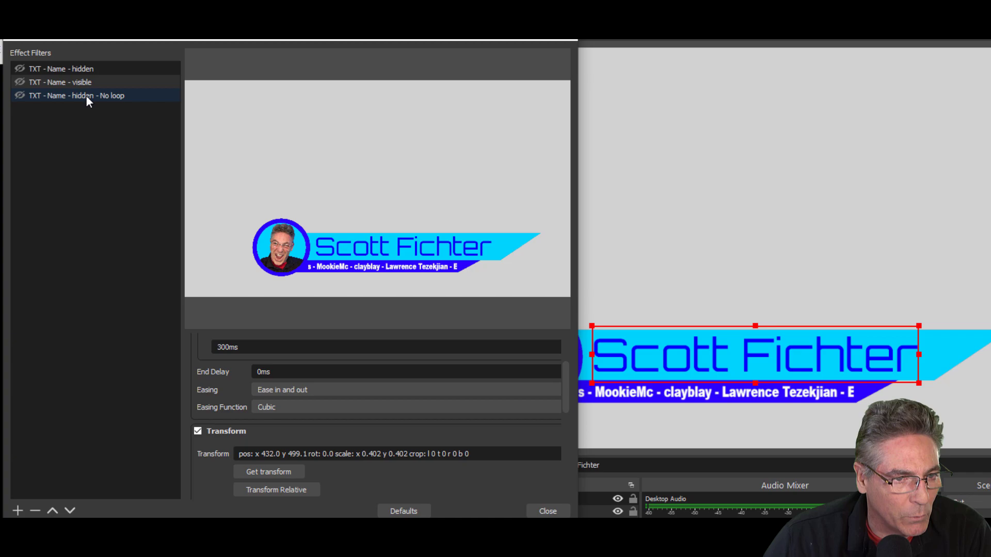
click(85, 96)
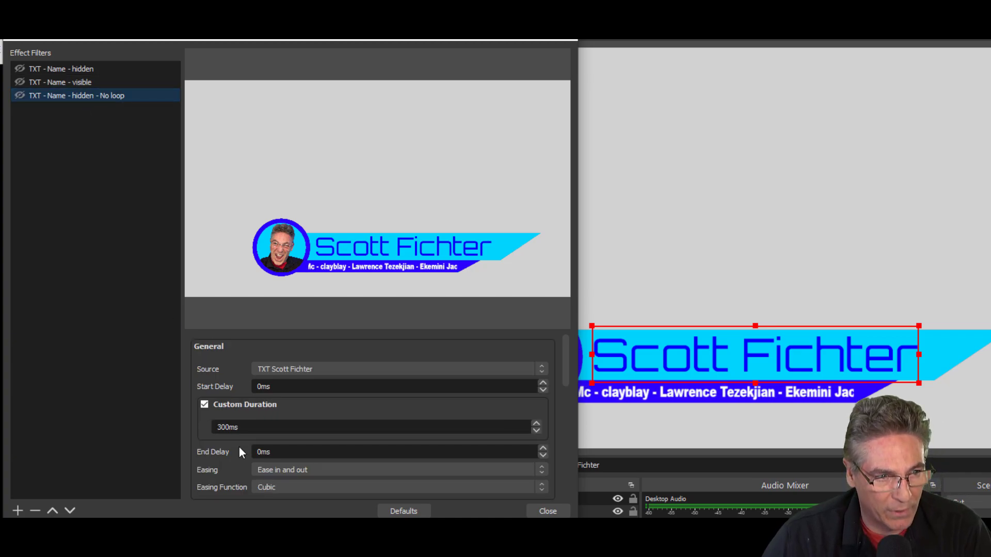
click(621, 360)
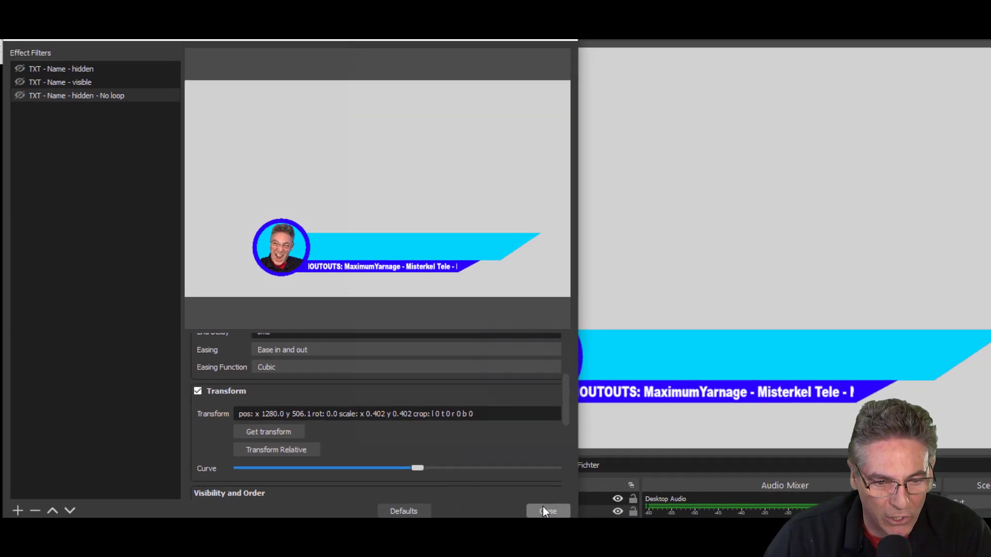
click(543, 507)
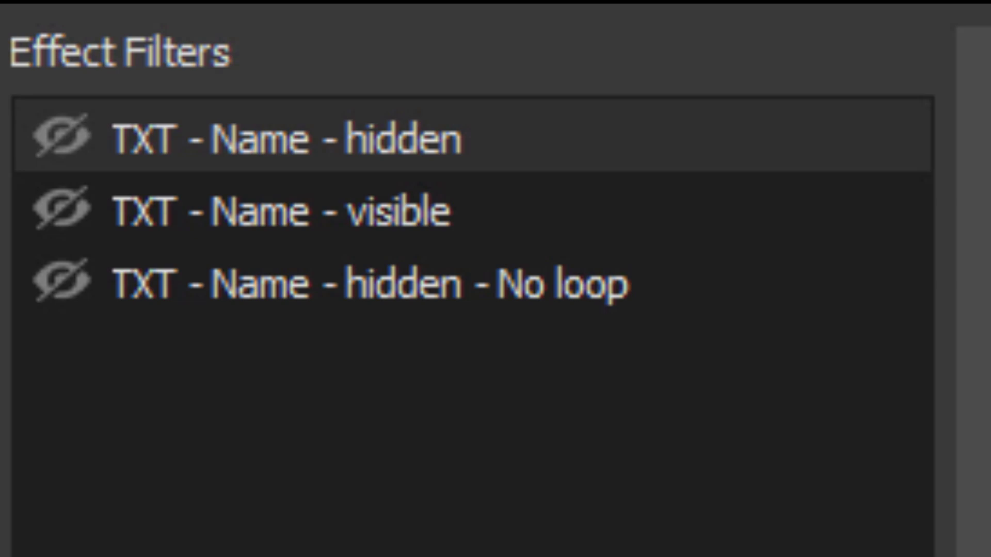
click(532, 143)
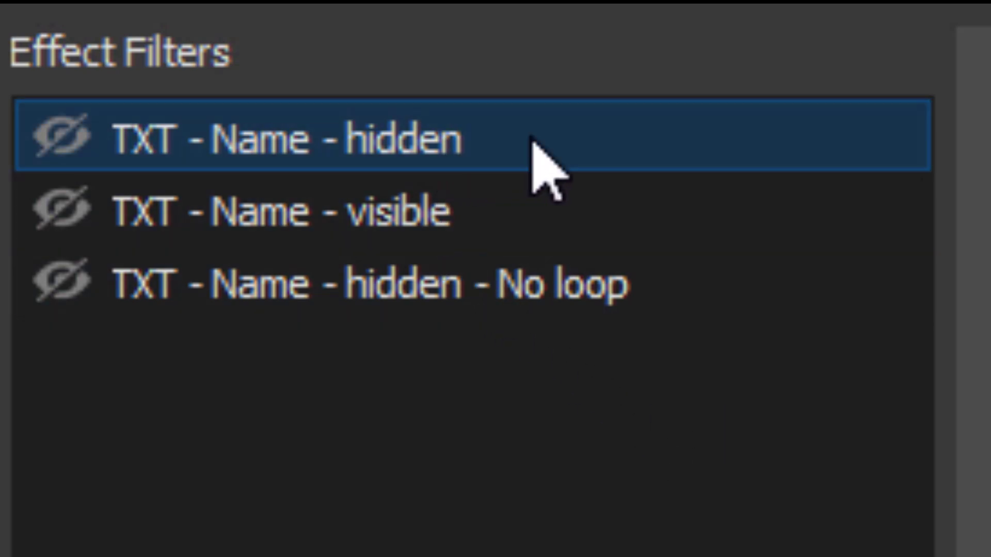
click(471, 228)
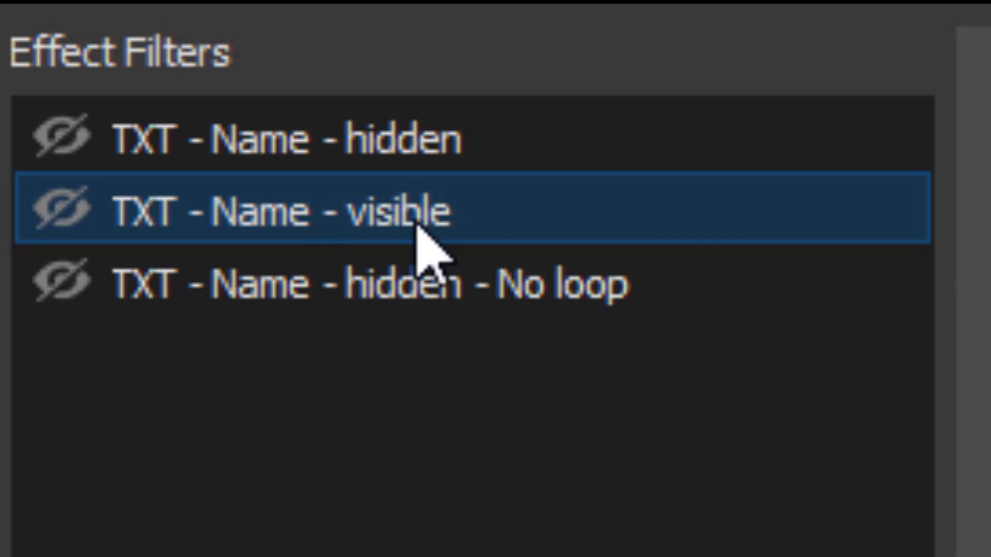
click(508, 284)
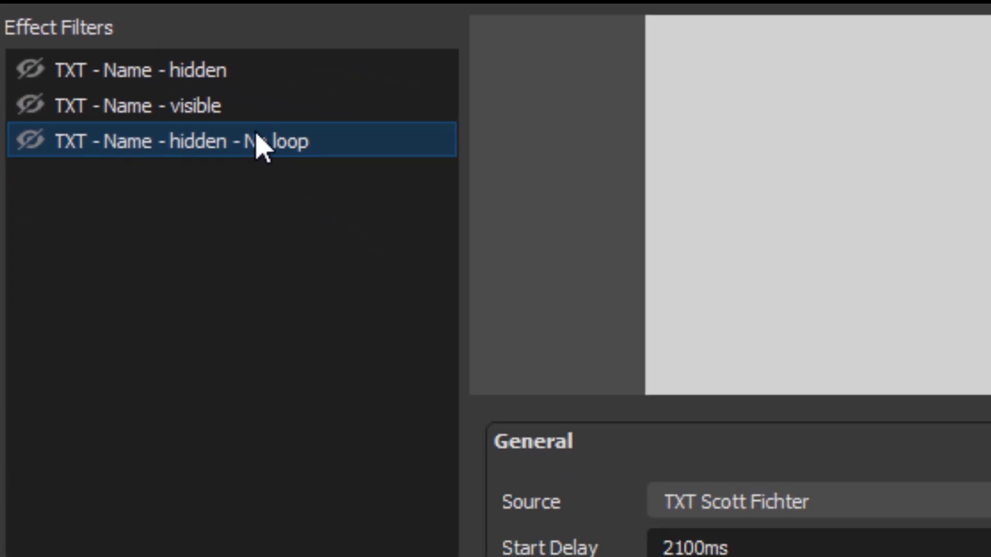
click(229, 76)
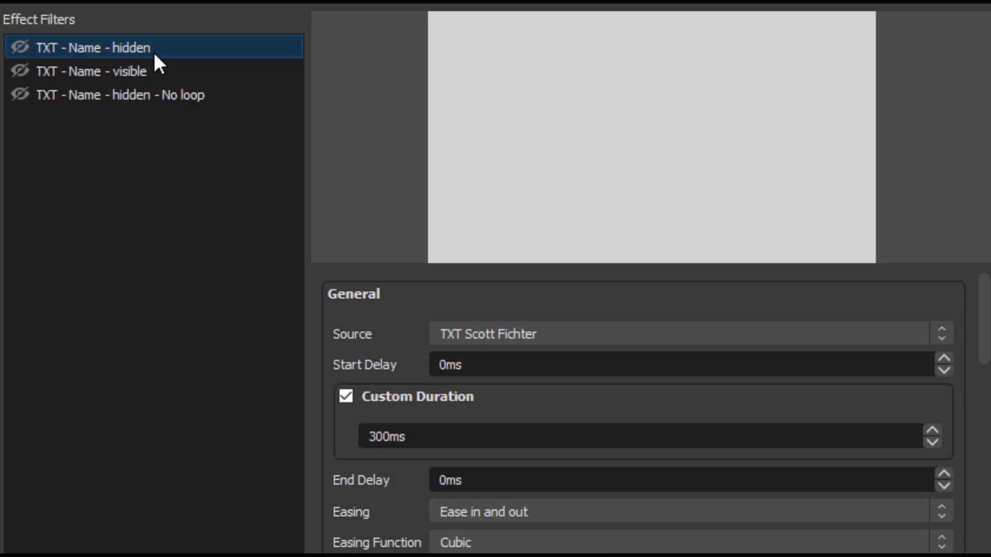
scroll(471, 309, down, 10)
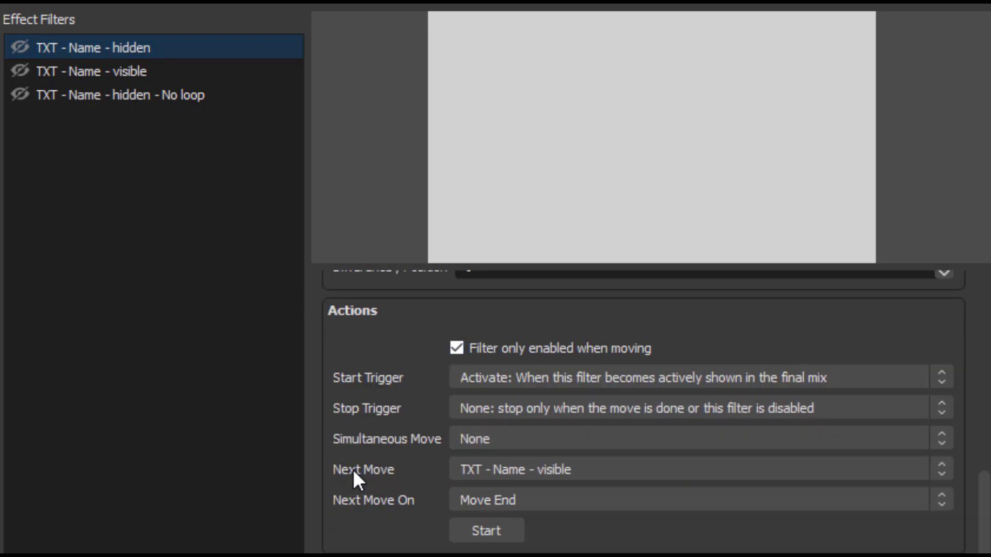
click(490, 463)
click(524, 533)
click(144, 72)
scroll(506, 454, down, 10)
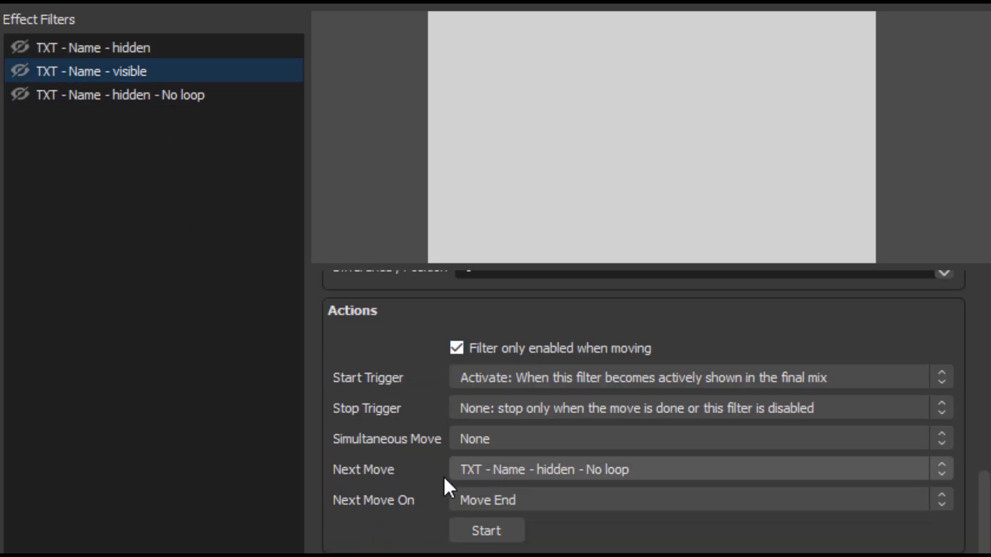
click(512, 467)
click(495, 548)
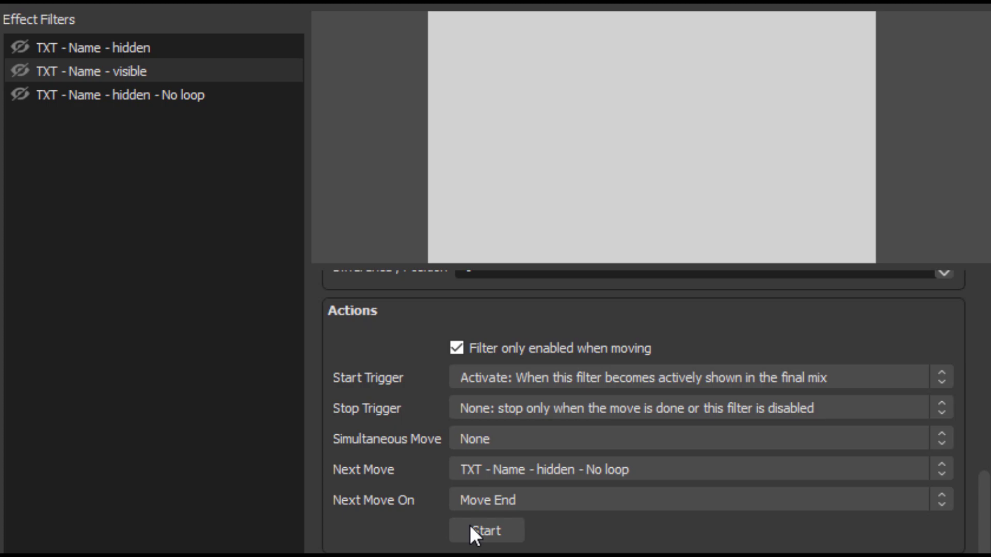
click(170, 96)
scroll(495, 412, down, 5)
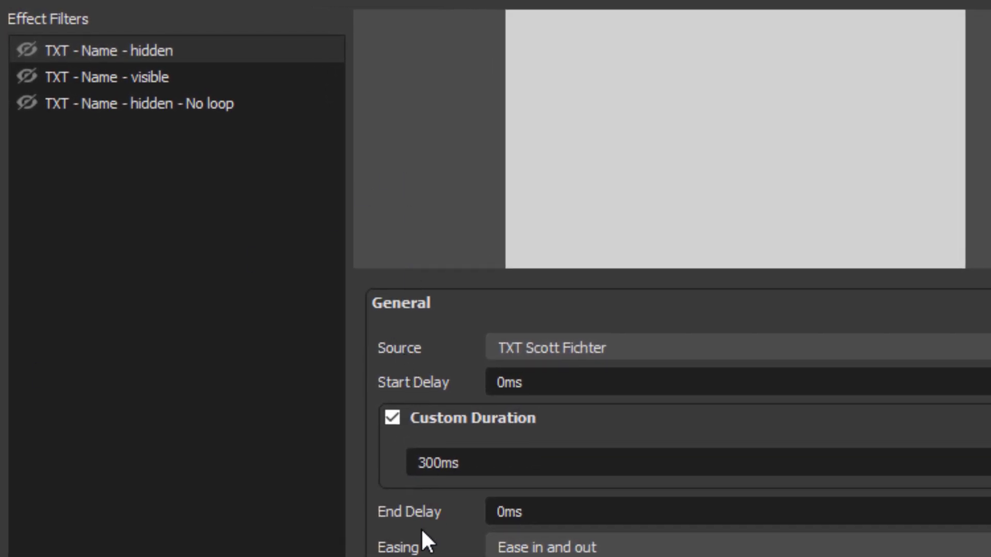
click(167, 106)
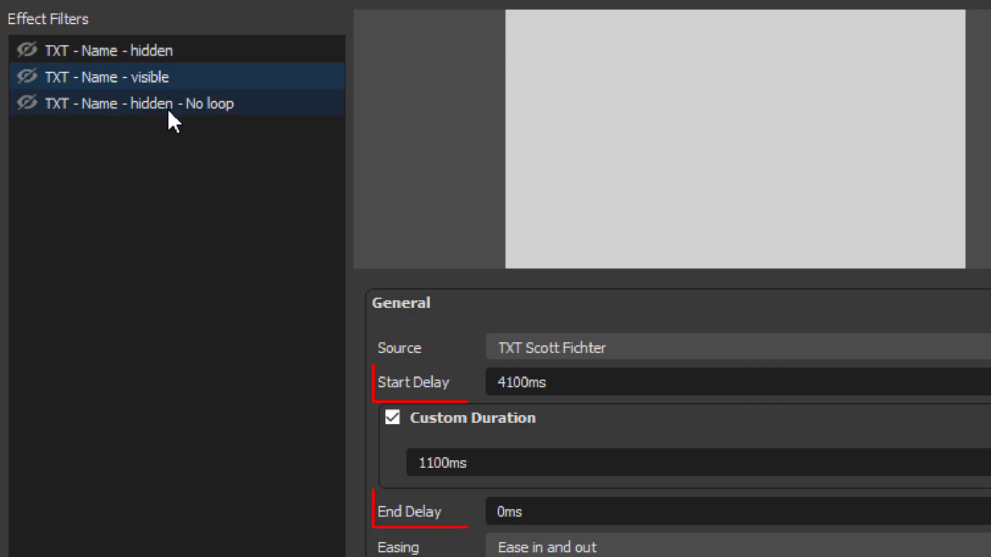
click(170, 51)
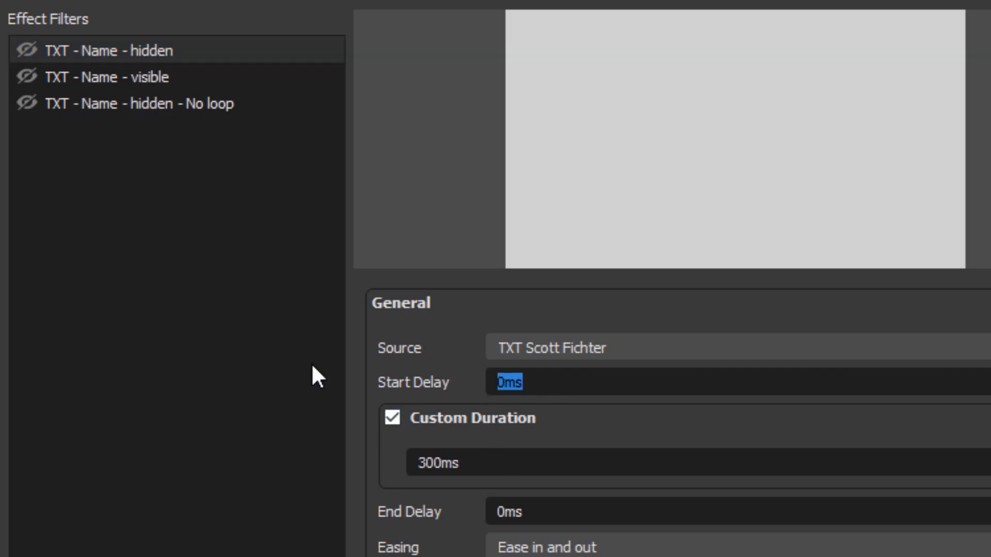
click(148, 77)
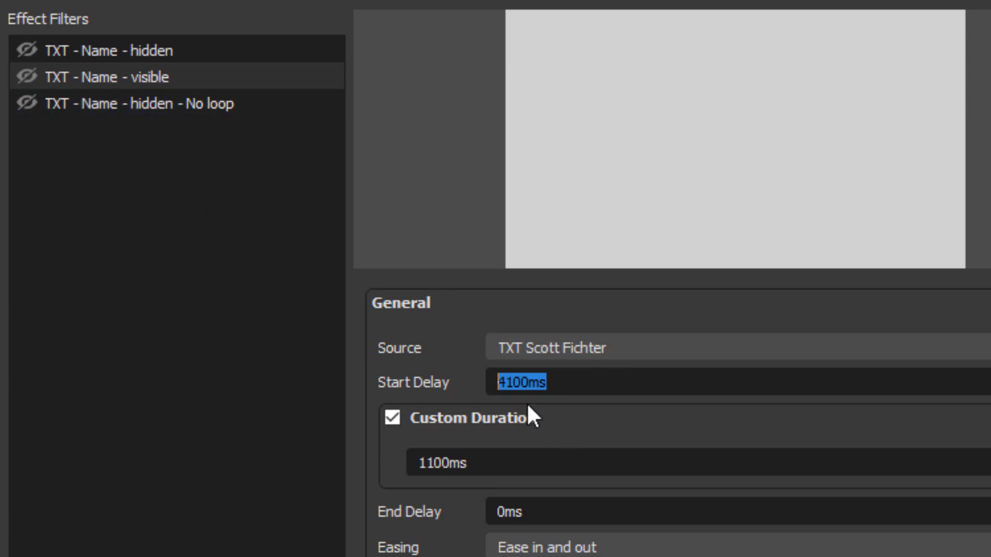
click(140, 102)
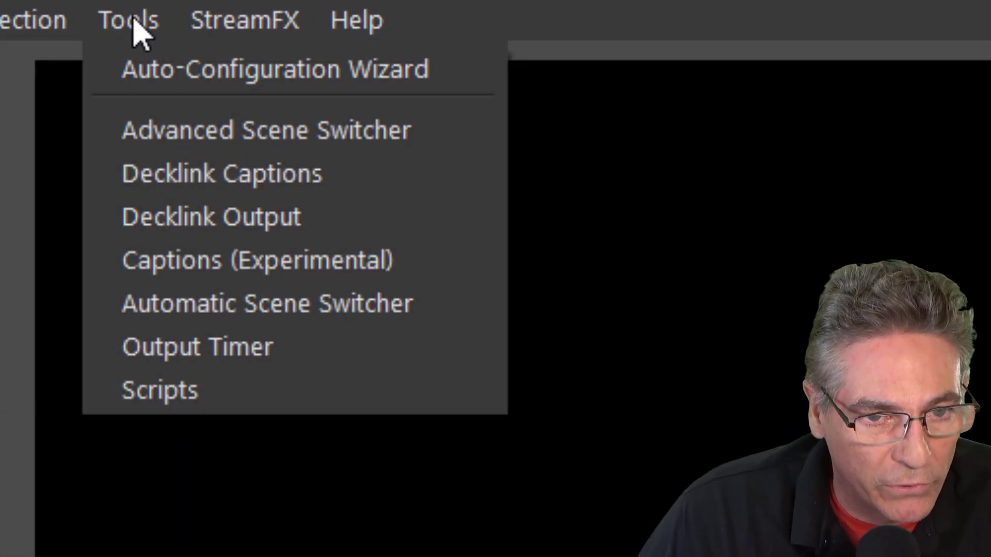
In Advanced Scene Switcher's Macro tab, add a macro named PLay beside Pause.
click(190, 111)
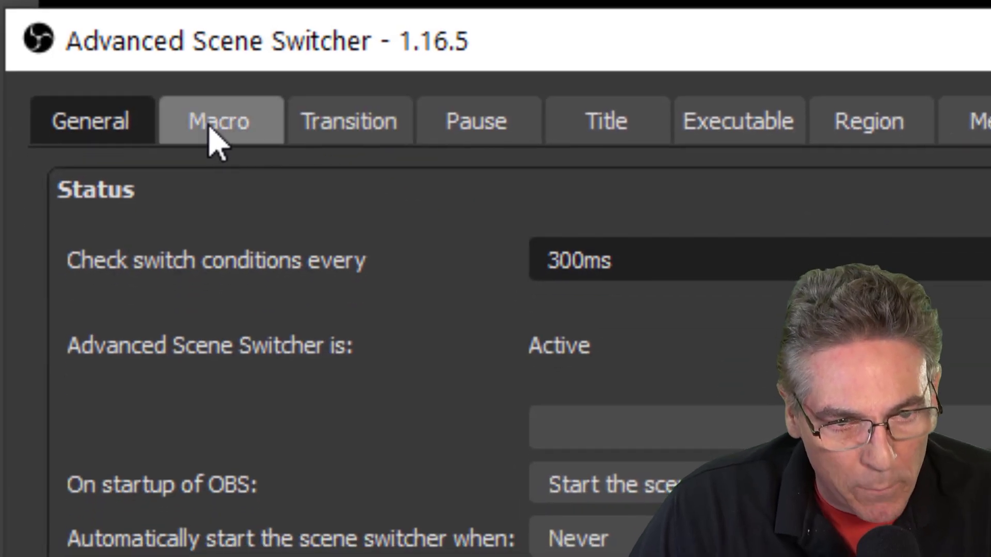
click(214, 137)
click(157, 422)
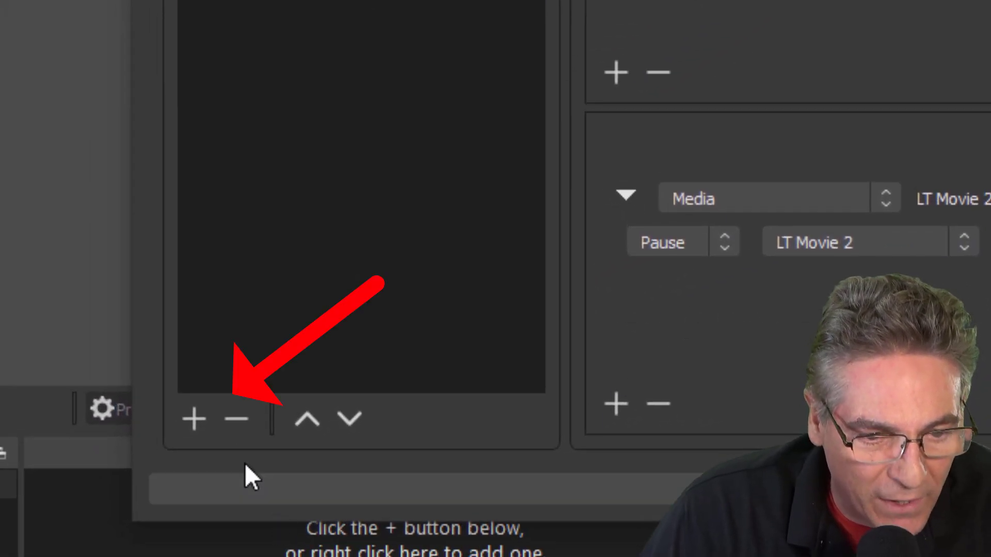
click(196, 428)
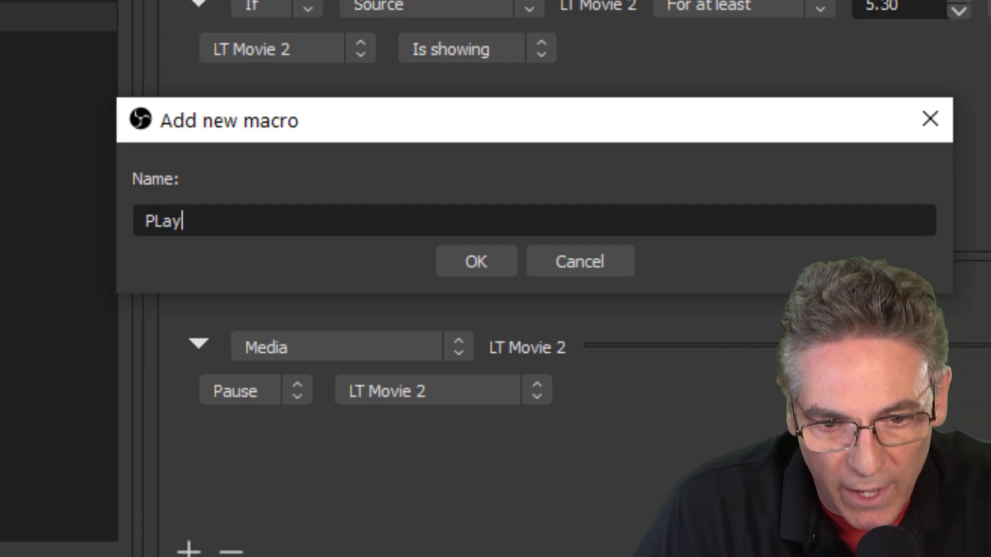
click(478, 262)
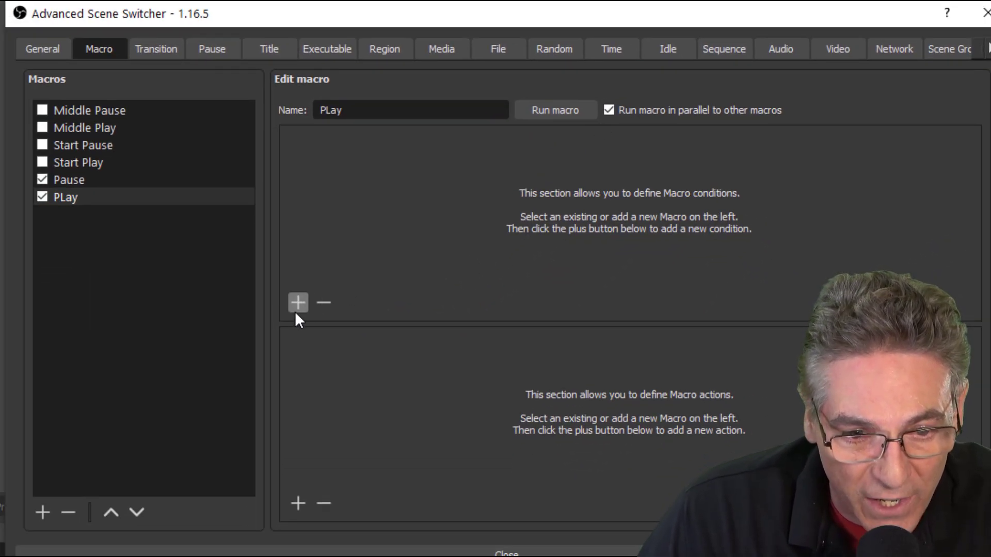
Add a condition: current scene is Lower Third for at least a set number of seconds.
click(297, 303)
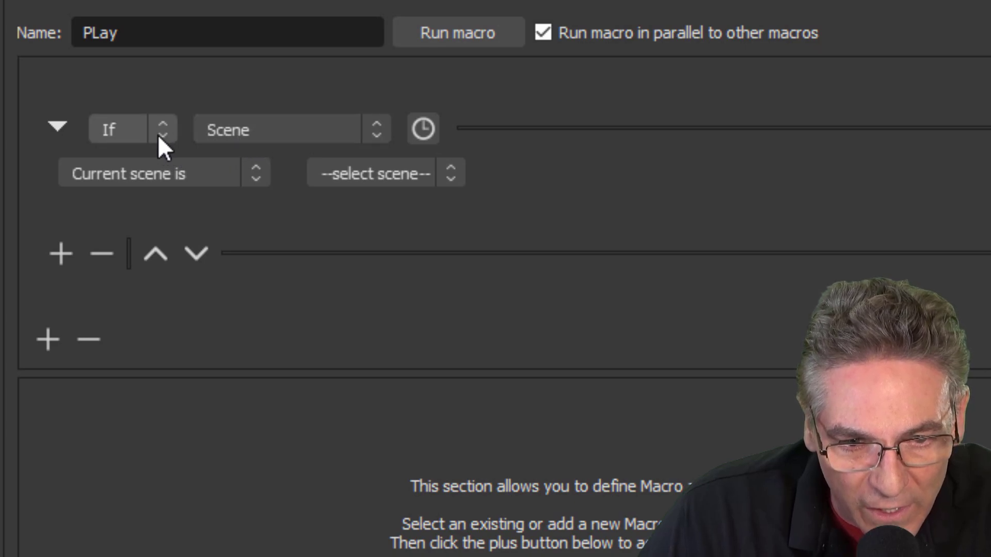
click(194, 175)
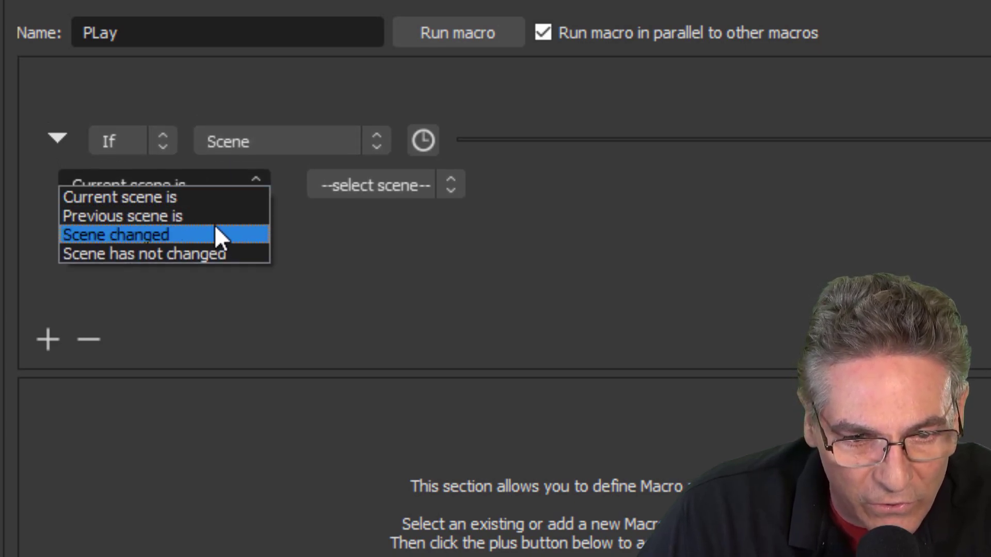
click(215, 198)
click(375, 164)
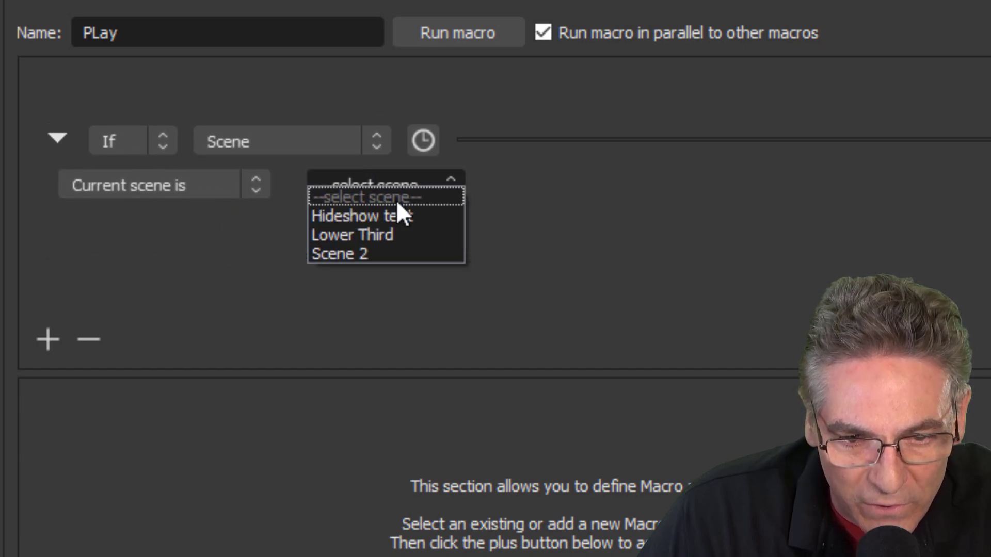
click(411, 233)
click(535, 132)
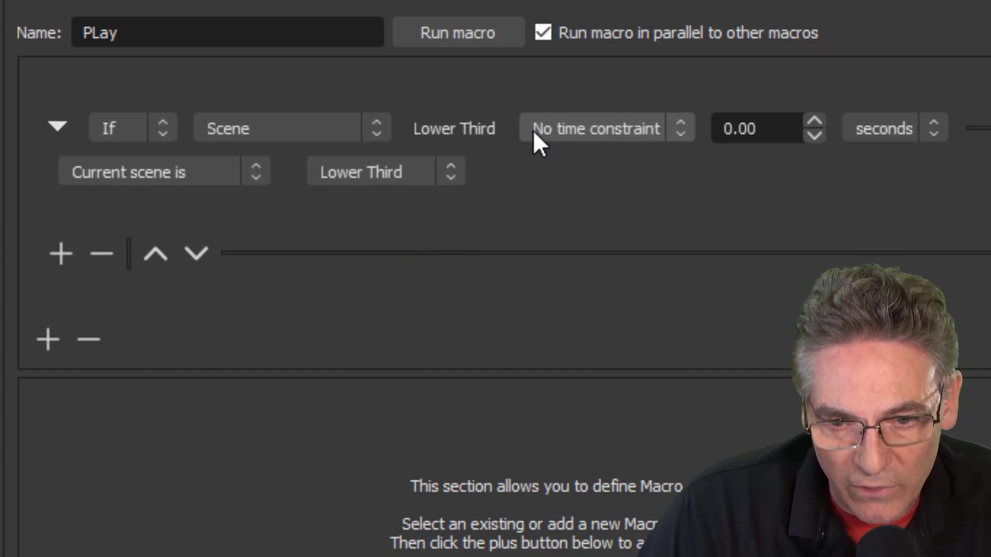
click(591, 135)
click(596, 172)
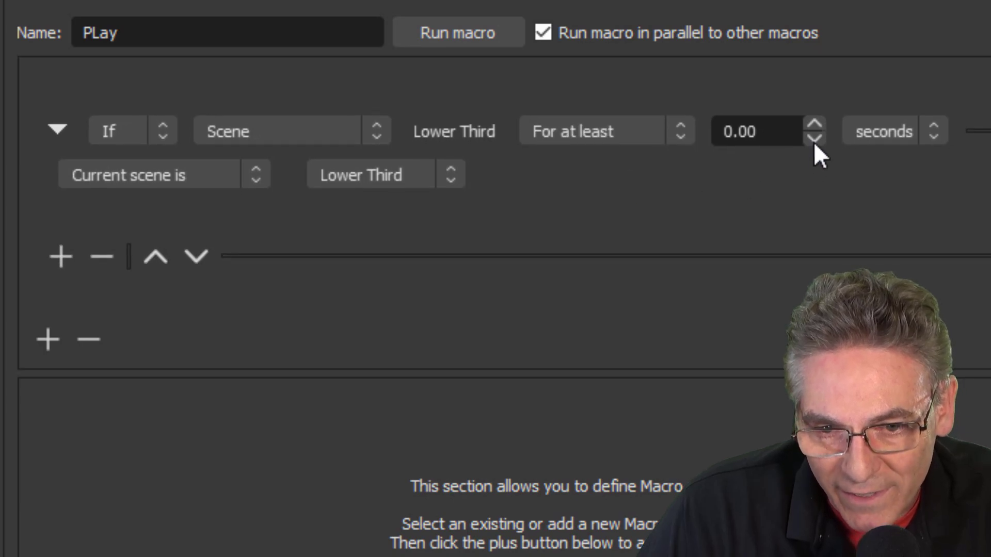
click(814, 125)
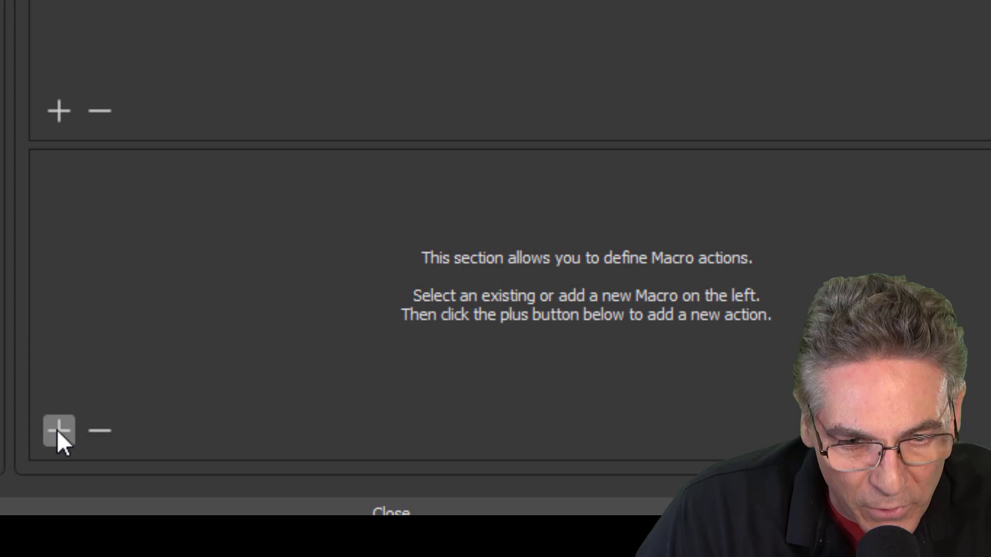
Add a Media action that plays LT Movie 2, then close the switcher.
click(58, 431)
click(283, 261)
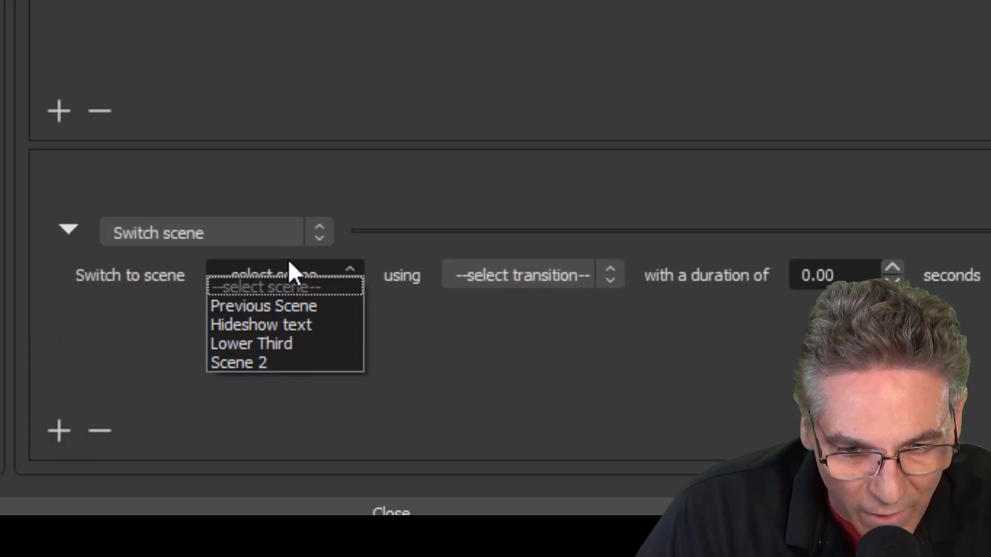
click(246, 232)
click(225, 258)
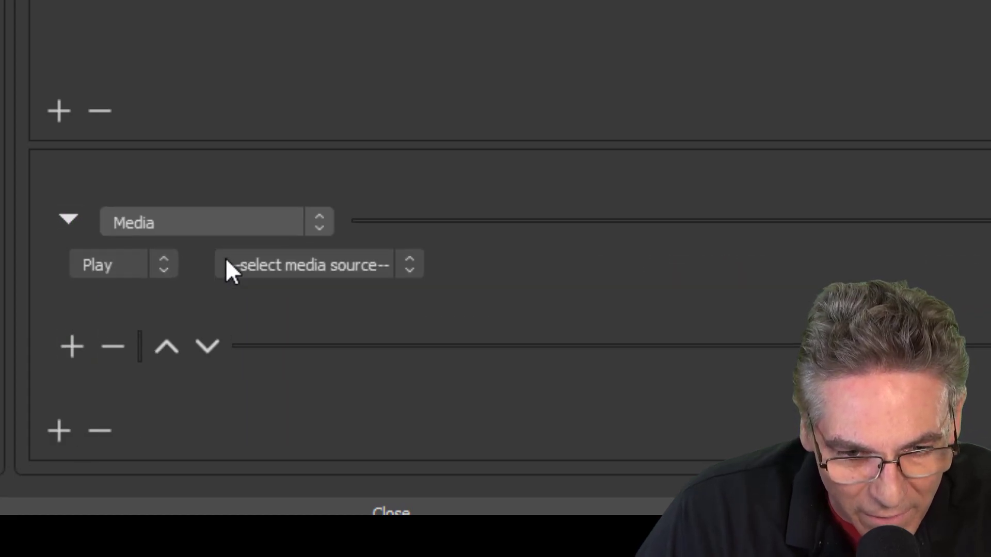
click(299, 267)
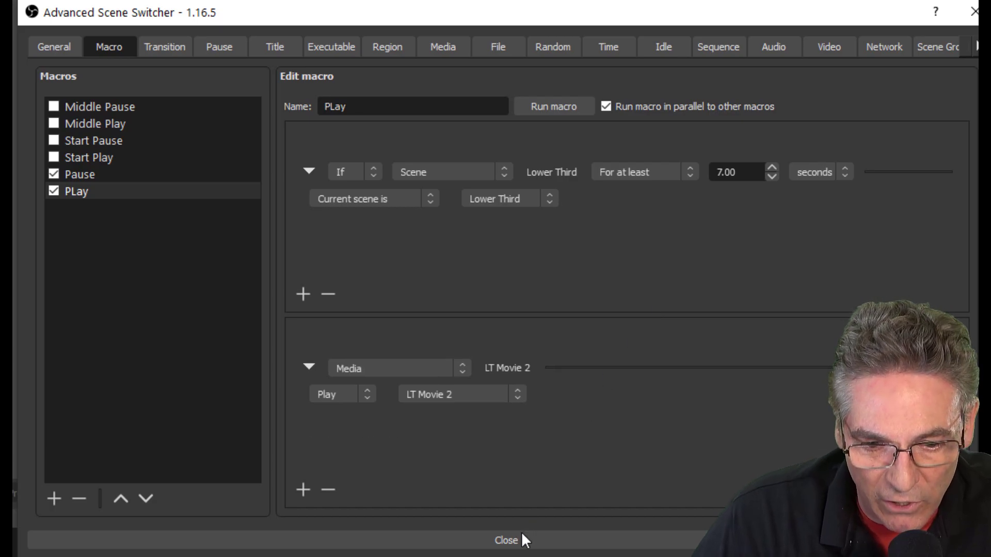
click(524, 539)
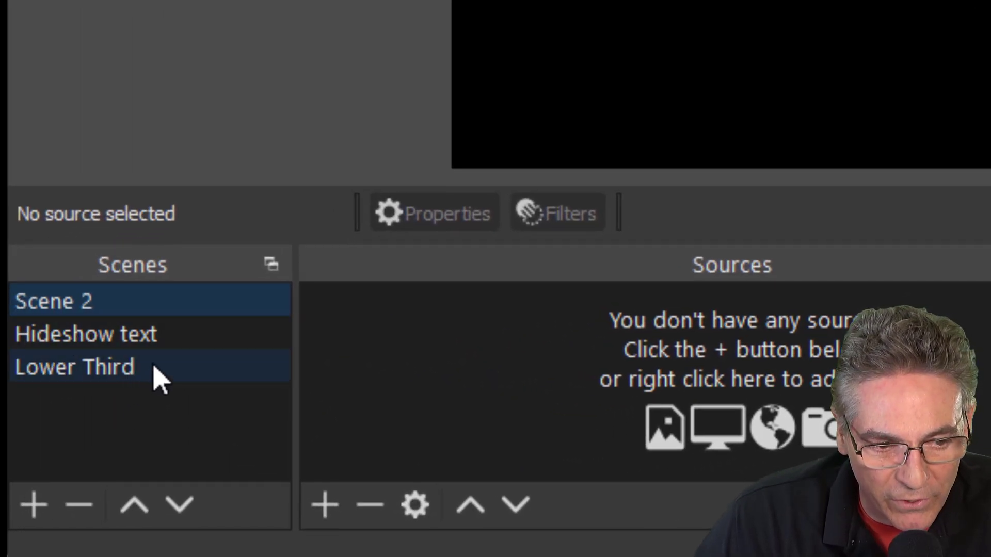
Switch to the Lower Third scene to show its name text, LT Movie 2 and Grey sources.
click(153, 368)
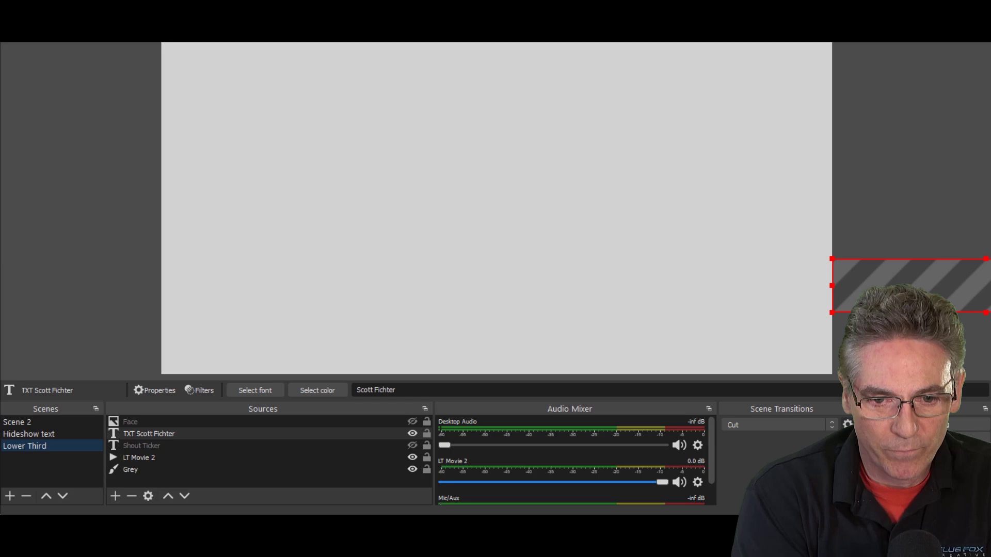